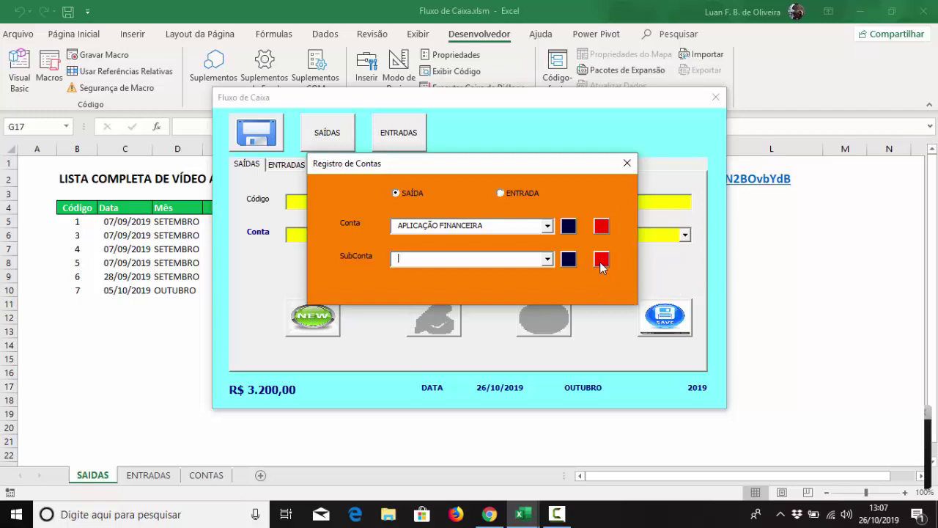
Pick EDUCAÇÃO from the Conta list, then close the Registro de Contas form
{"action": "left_click", "coordinate": [548, 227]}
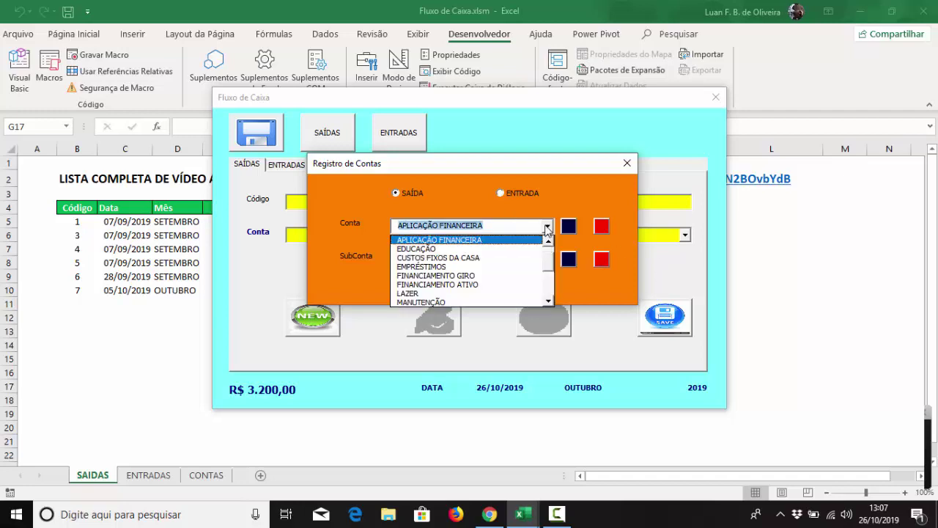
{"action": "left_click", "coordinate": [446, 250]}
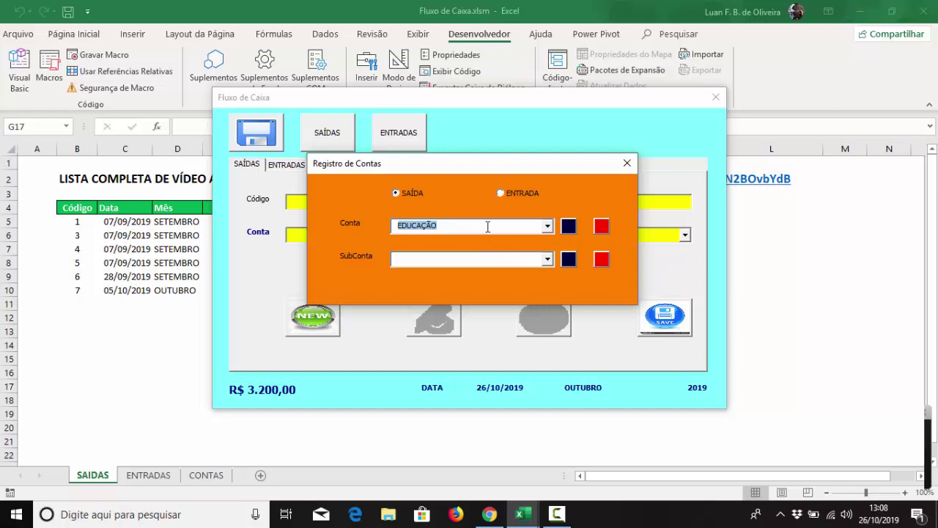
{"action": "left_click", "coordinate": [627, 165]}
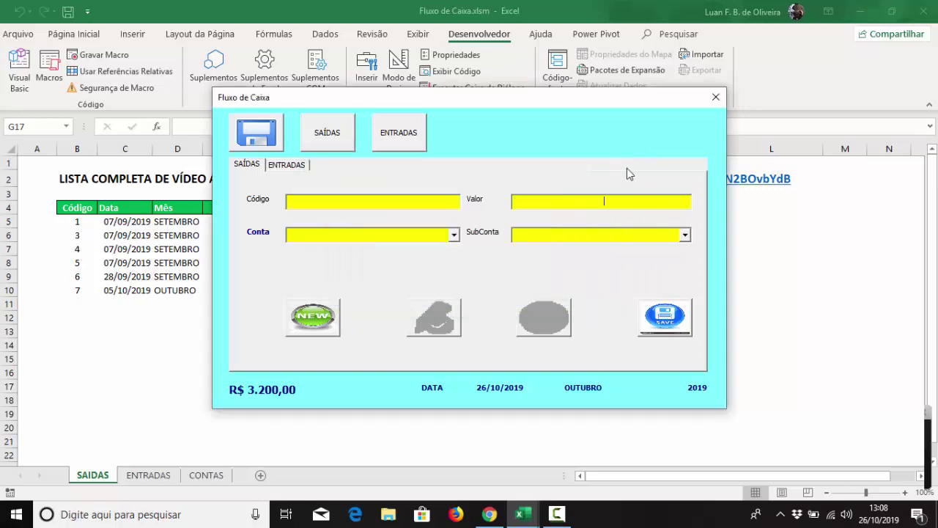
Close Fluxo de Caixa and bring up the Conta combo box's Change code on the Controle form
{"action": "left_click", "coordinate": [715, 98]}
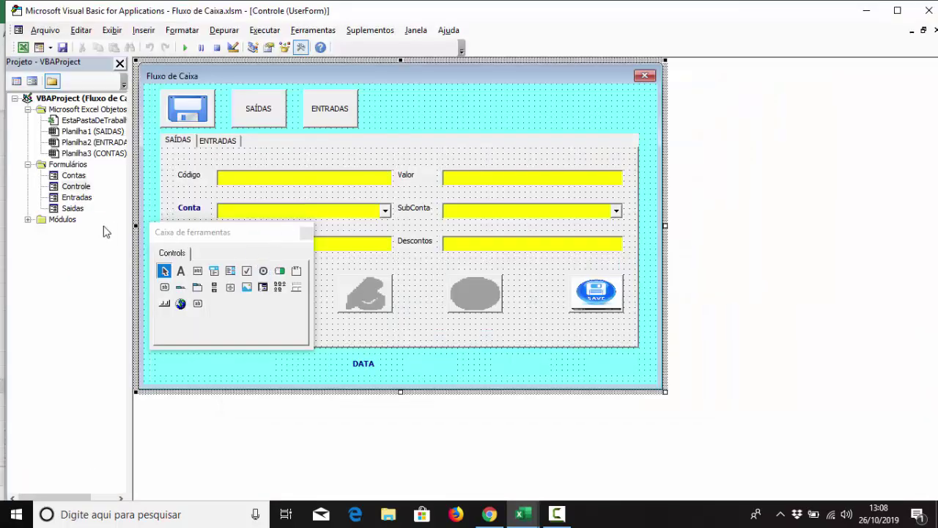
{"action": "double_click", "coordinate": [83, 176]}
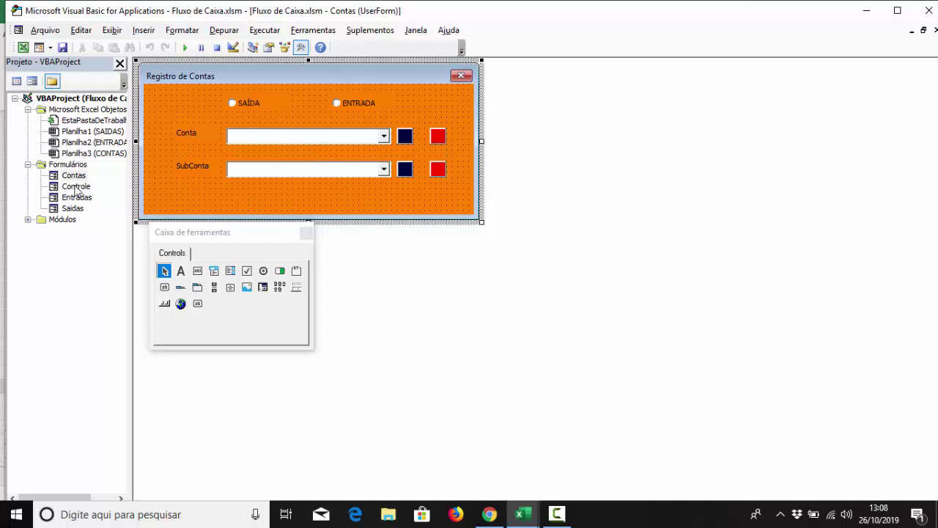
{"action": "double_click", "coordinate": [77, 186]}
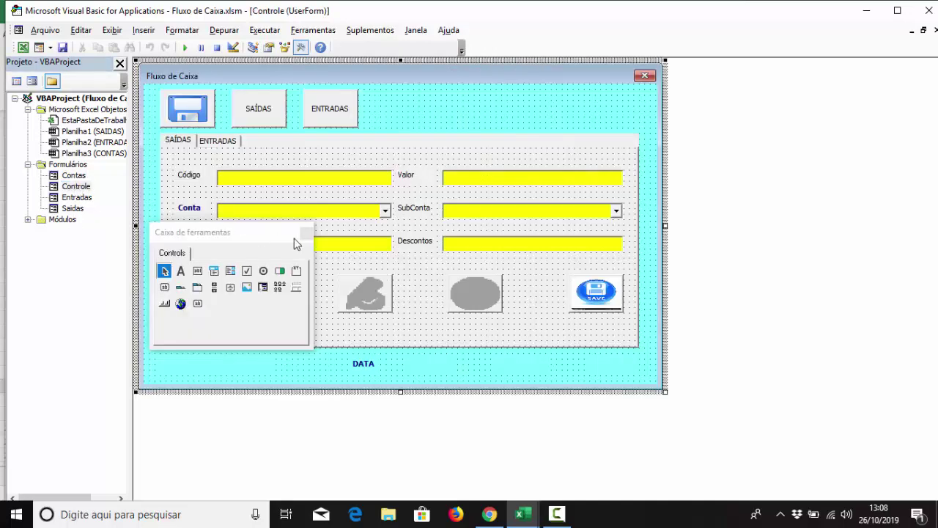
{"action": "left_click", "coordinate": [265, 216]}
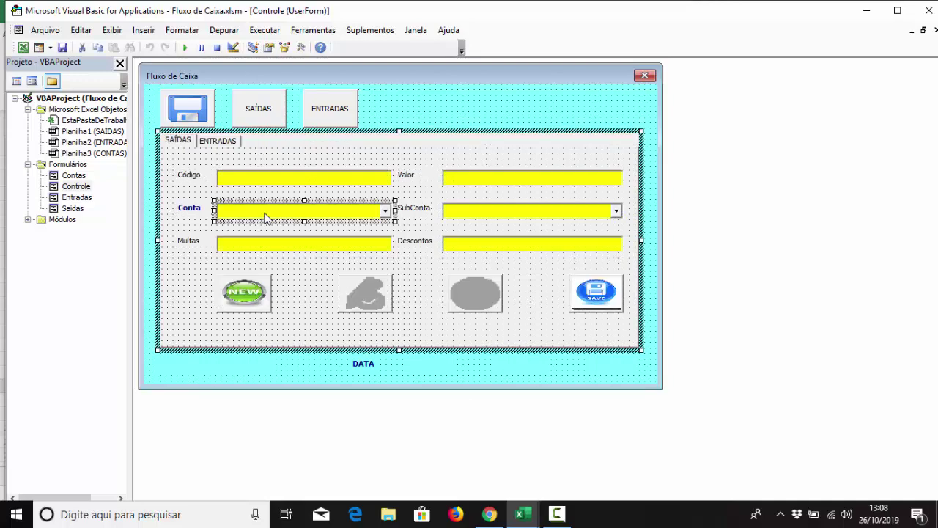
{"action": "double_click", "coordinate": [266, 218]}
{"action": "scroll", "coordinate": [261, 241], "scroll_direction": "down", "scroll_amount": 3}
Select the SubConta-filling code in CConta_Change, from On Error Resume Next through the MsgBox line
{"action": "scroll", "coordinate": [183, 212], "scroll_direction": "down", "scroll_amount": 3}
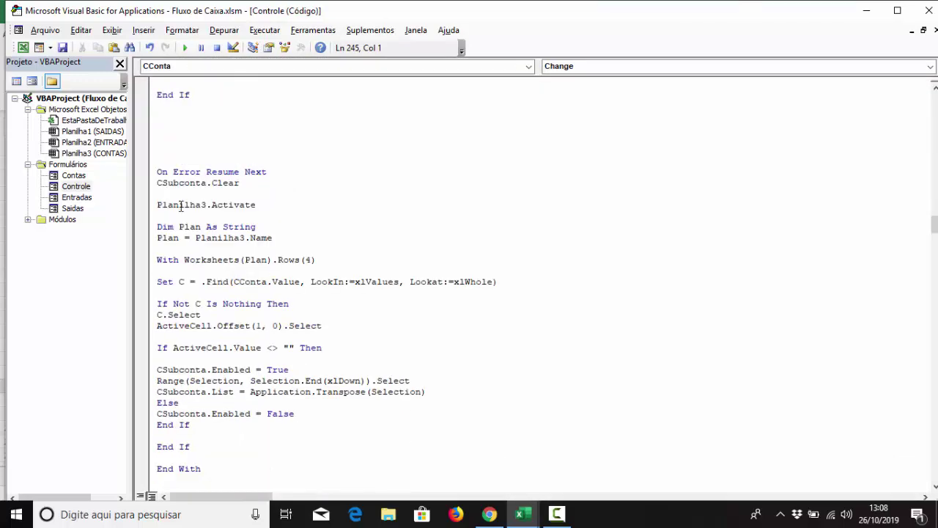
{"action": "left_click", "coordinate": [158, 173]}
{"action": "key", "text": "shift+Down"}
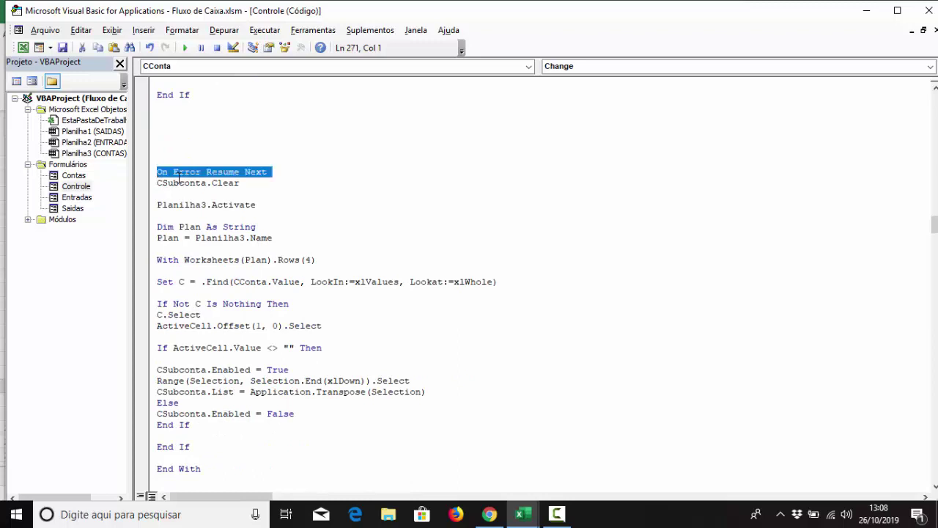
{"action": "key", "text": "shift+Down"}
{"action": "key", "text": "shift+Down"}
{"action": "key", "text": "shift+Down"}
{"action": "key", "text": "shift+Down"}
{"action": "key", "text": "shift+Down"}
{"action": "key", "text": "shift+Down"}
{"action": "key", "text": "shift+Down"}
{"action": "key", "text": "shift+Down"}
{"action": "key", "text": "shift+Down"}
{"action": "key", "text": "shift+Down"}
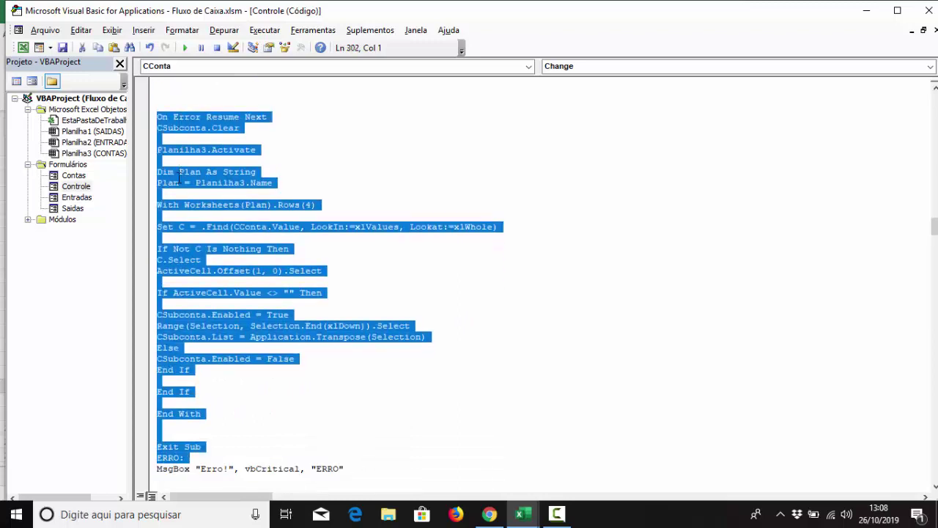
{"action": "key", "text": "shift+Up"}
{"action": "key", "text": "shift+Up"}
{"action": "key", "text": "shift+Up"}
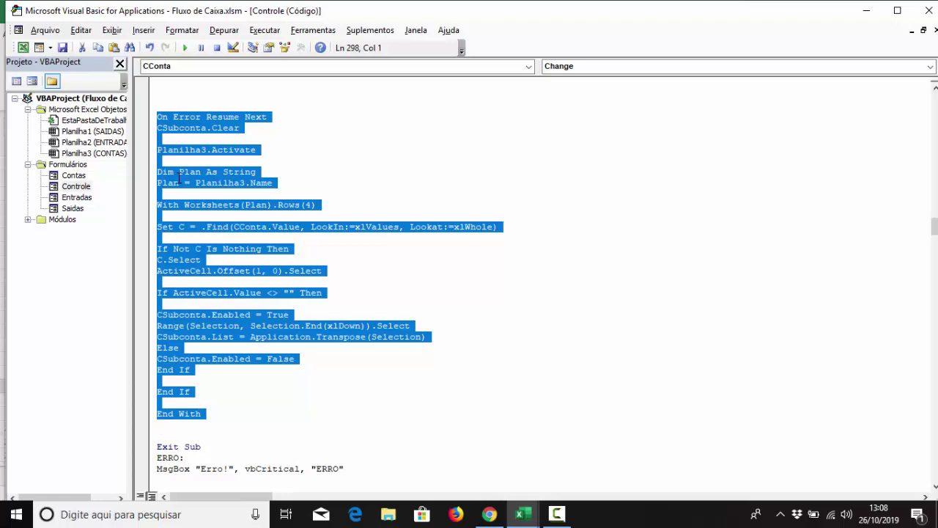
{"action": "key", "text": "shift+Down"}
{"action": "key", "text": "shift+Down"}
{"action": "key", "text": "shift+Down"}
{"action": "key", "text": "shift+Down"}
{"action": "key", "text": "shift+Down"}
{"action": "key", "text": "ctrl+c"}
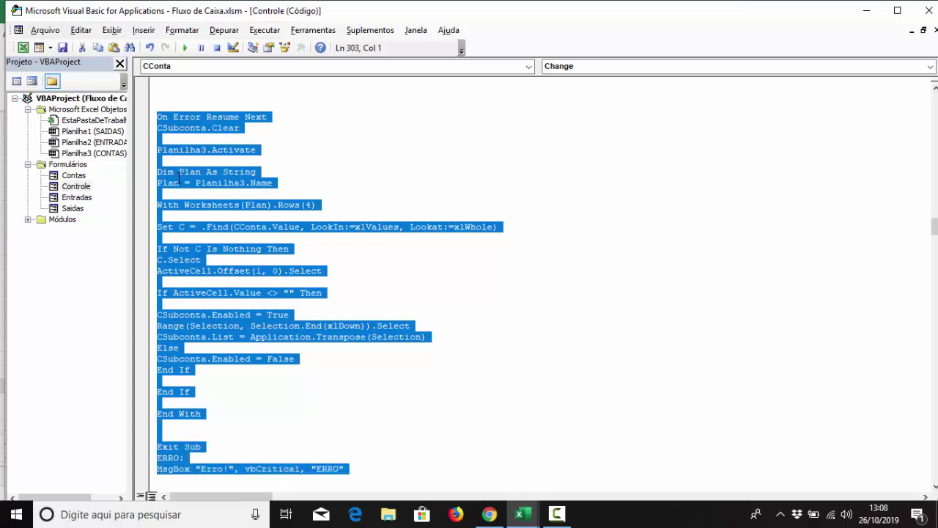
Bring up the Contas form in the designer
{"action": "scroll", "coordinate": [212, 193], "scroll_direction": "down", "scroll_amount": 2}
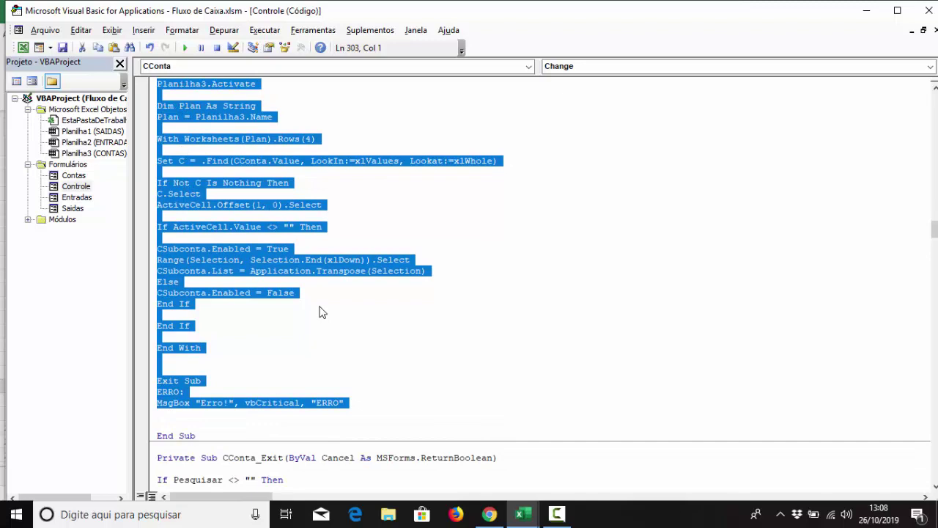
{"action": "left_click", "coordinate": [81, 179]}
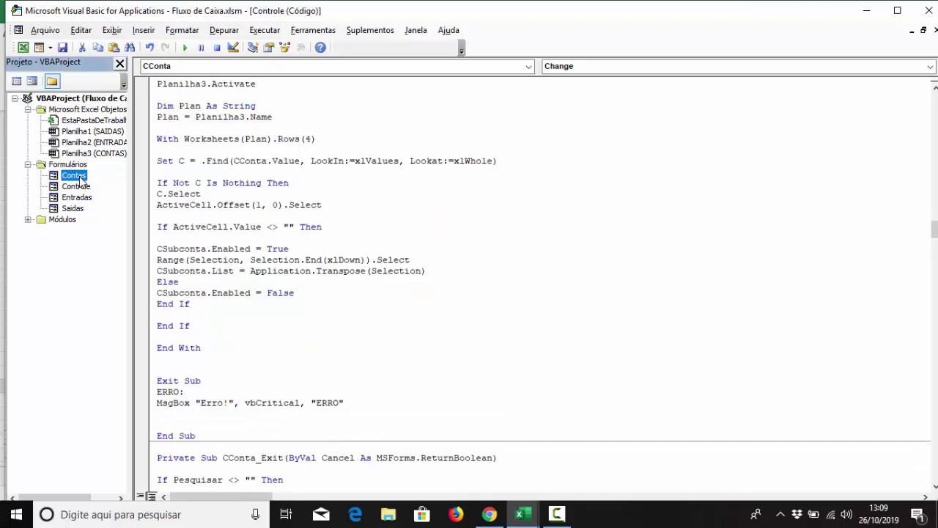
{"action": "double_click", "coordinate": [81, 179]}
Replace the empty UserForm_Click procedure with a new Sub Carregar_Subconta declaration
{"action": "double_click", "coordinate": [184, 193]}
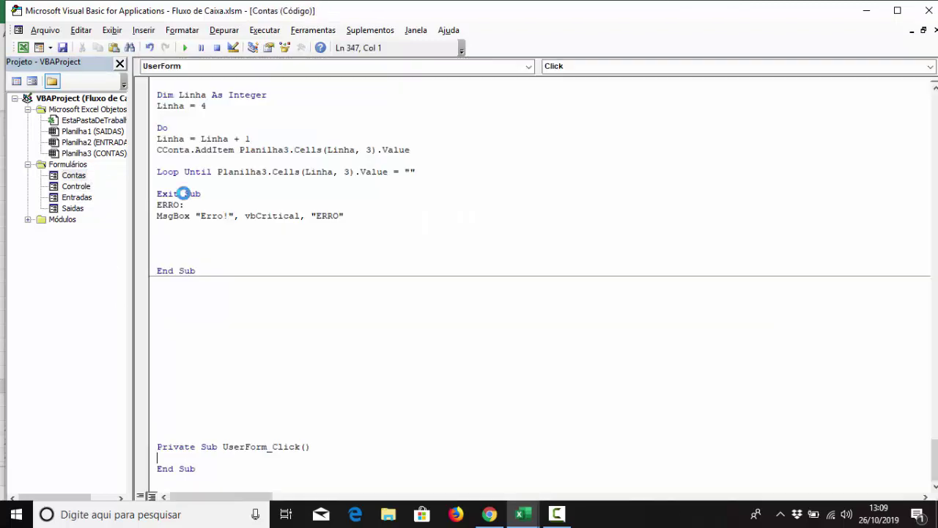
{"action": "left_click_drag", "start_coordinate": [205, 469], "coordinate": [153, 299]}
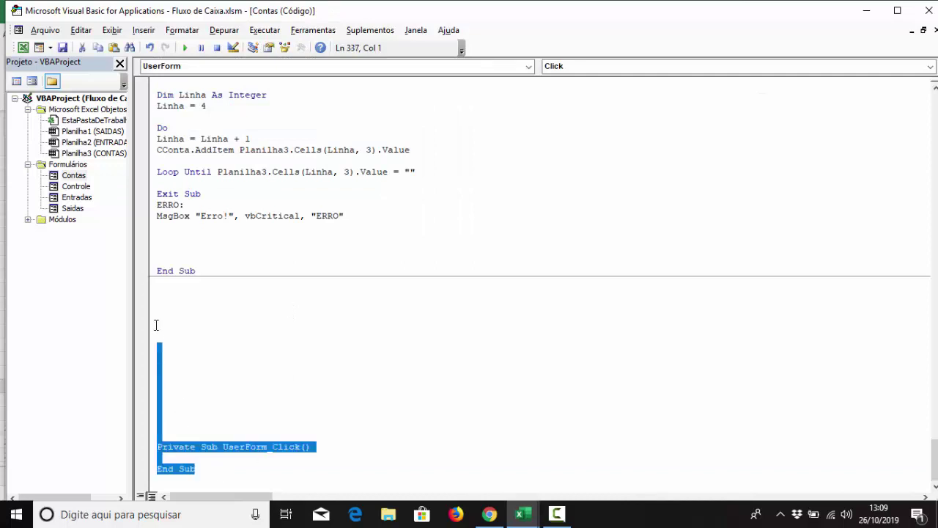
{"action": "key", "text": "Delete"}
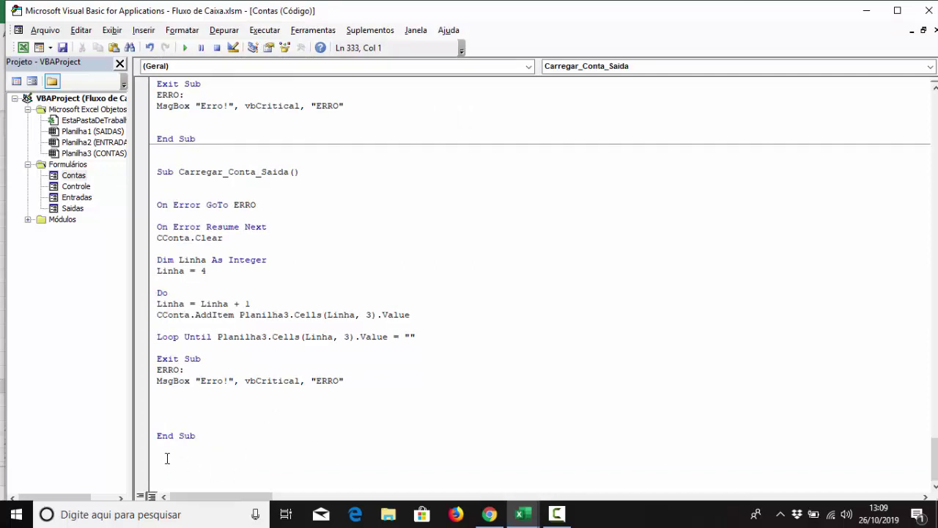
{"action": "type", "text": "Sub "}
{"action": "type", "text": "Carregar"}
{"action": "type", "text": "_Subco"}
{"action": "type", "text": "nta"}
{"action": "key", "text": "Return"}
Paste the copied SubConta-filling code into the body of Carregar_Subconta
{"action": "scroll", "coordinate": [194, 458], "scroll_direction": "down", "scroll_amount": 1}
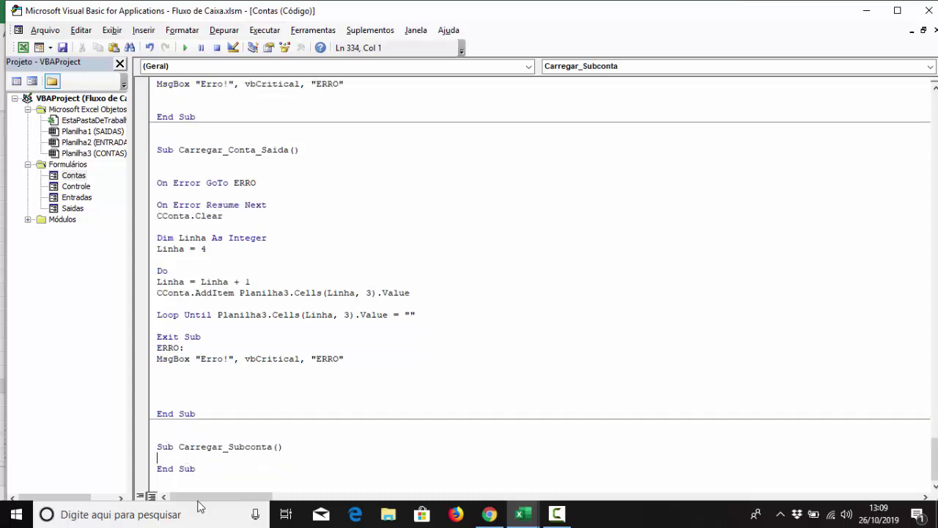
{"action": "left_click", "coordinate": [205, 481]}
{"action": "key", "text": "Return"}
{"action": "key", "text": "Return"}
{"action": "key", "text": "Return"}
{"action": "key", "text": "Return"}
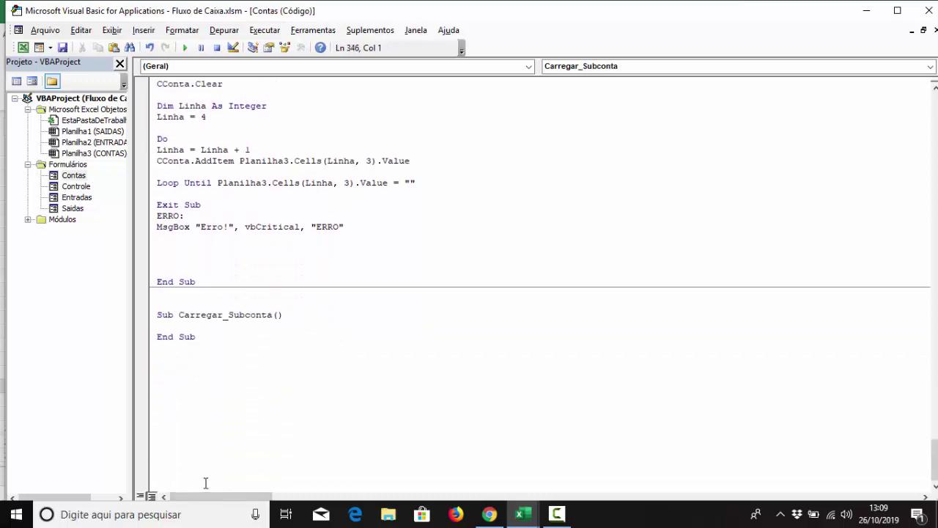
{"action": "key", "text": "Return"}
{"action": "key", "text": "Return"}
{"action": "key", "text": "Return"}
{"action": "key", "text": "Return"}
{"action": "left_click", "coordinate": [165, 214]}
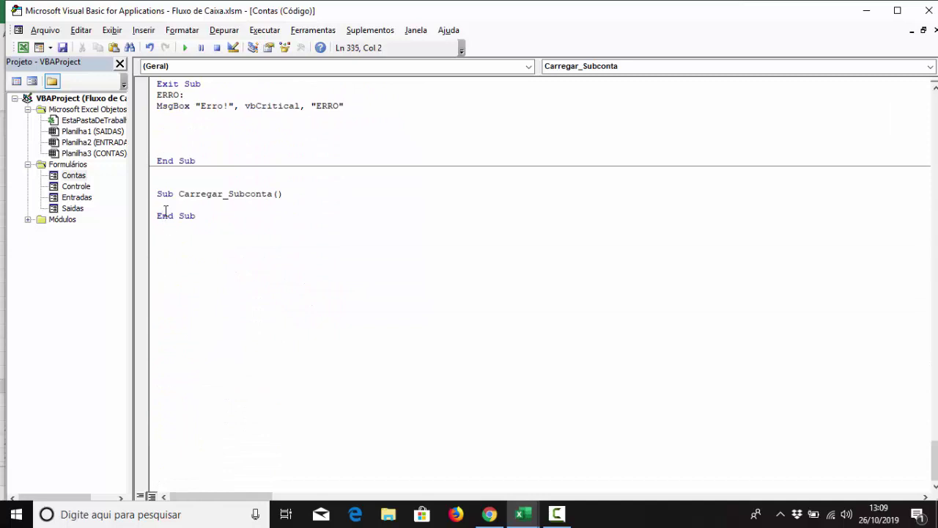
{"action": "left_click", "coordinate": [165, 207]}
{"action": "key", "text": "ctrl+v"}
Add an 'On Error GoTo ERRO' line at the top of Carregar_Subconta and review the code
{"action": "scroll", "coordinate": [165, 211], "scroll_direction": "down", "scroll_amount": 2}
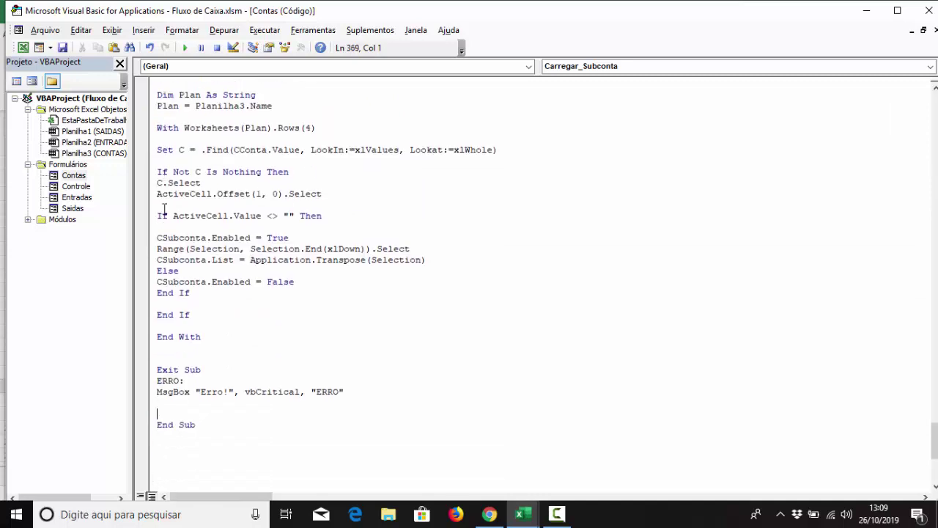
{"action": "left_click", "coordinate": [352, 392]}
{"action": "left_click", "coordinate": [150, 369], "text": "shift"}
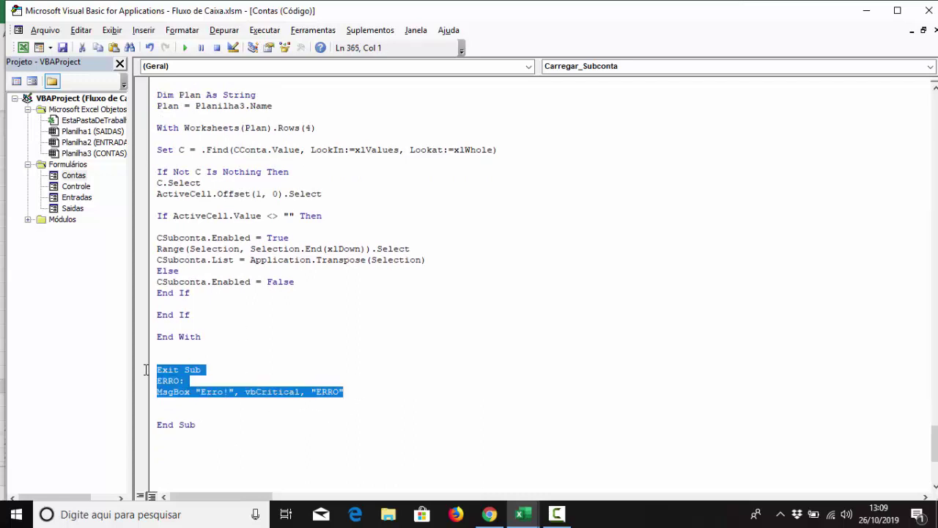
{"action": "scroll", "coordinate": [271, 366], "scroll_direction": "up", "scroll_amount": 6}
{"action": "left_click", "coordinate": [176, 227]}
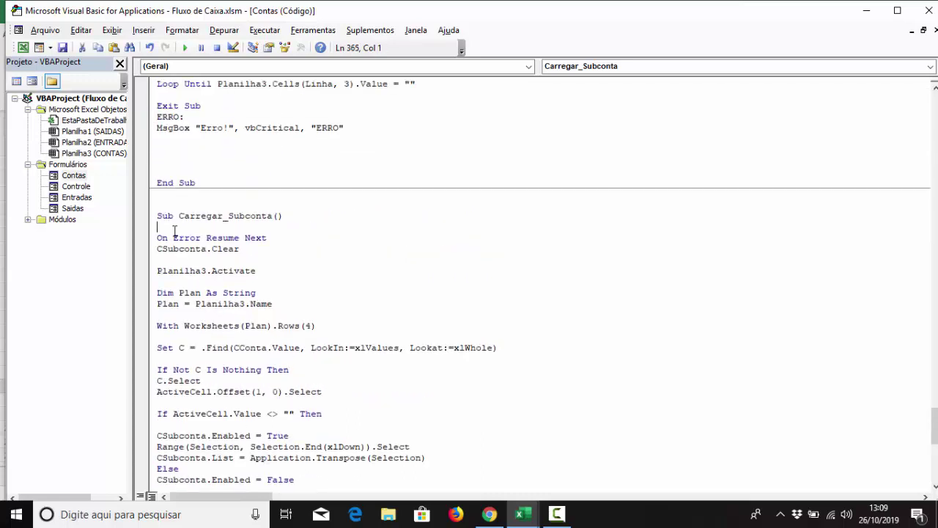
{"action": "key", "text": "Return"}
{"action": "key", "text": "Return"}
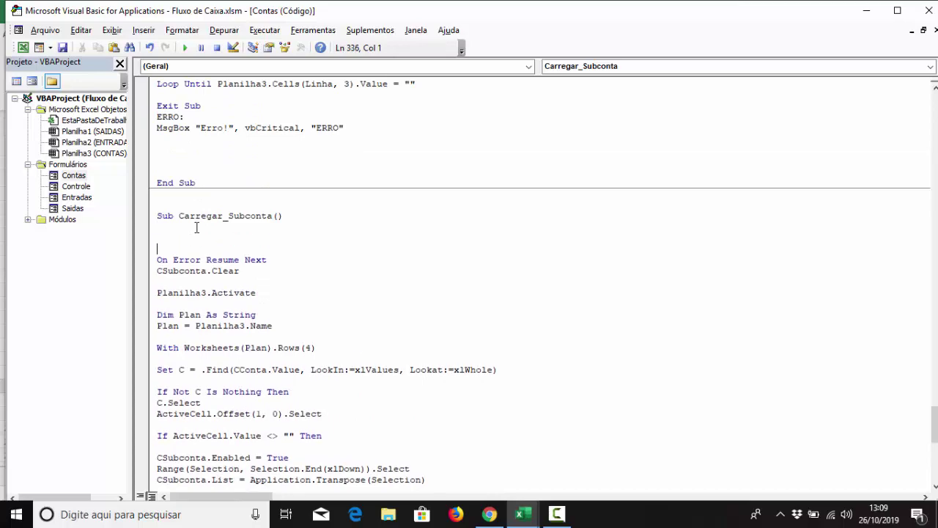
{"action": "type", "text": "On er"}
{"action": "type", "text": "ro"}
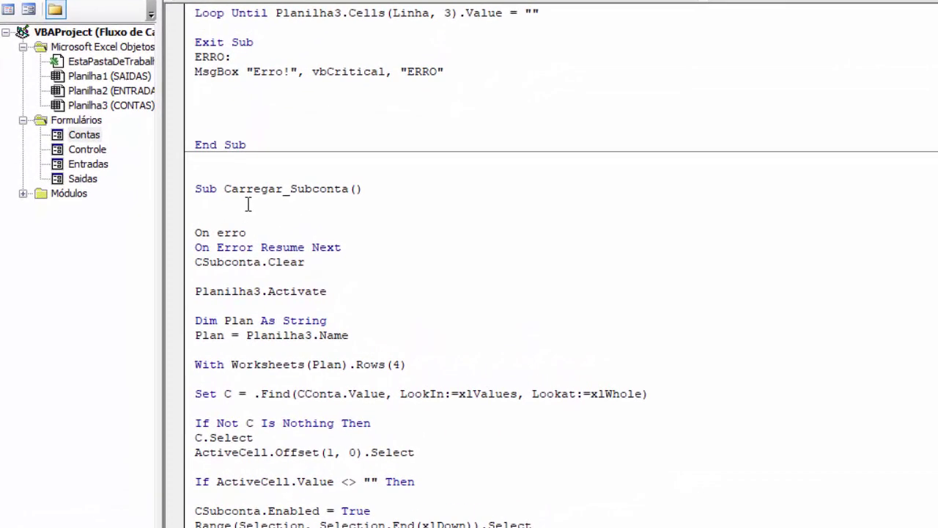
{"action": "type", "text": "r goto erro"}
{"action": "key", "text": "Return"}
{"action": "key", "text": "Return"}
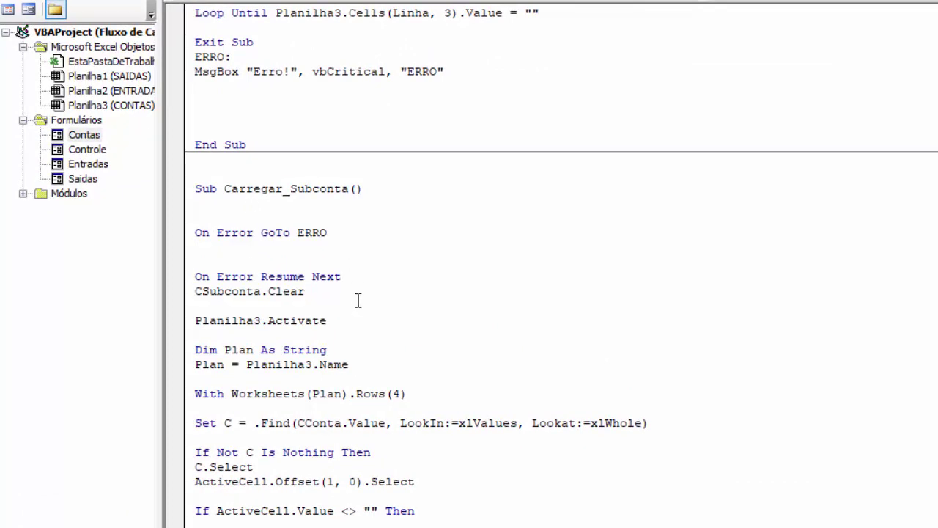
{"action": "scroll", "coordinate": [357, 300], "scroll_direction": "down", "scroll_amount": 1}
{"action": "scroll", "coordinate": [357, 300], "scroll_direction": "down", "scroll_amount": 5}
{"action": "scroll", "coordinate": [358, 300], "scroll_direction": "down", "scroll_amount": 1}
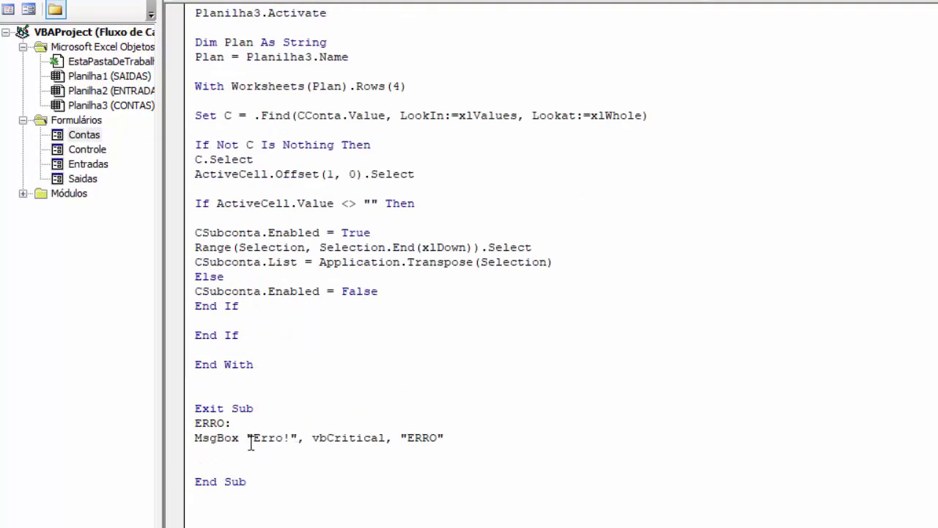
{"action": "scroll", "coordinate": [321, 430], "scroll_direction": "up", "scroll_amount": 6}
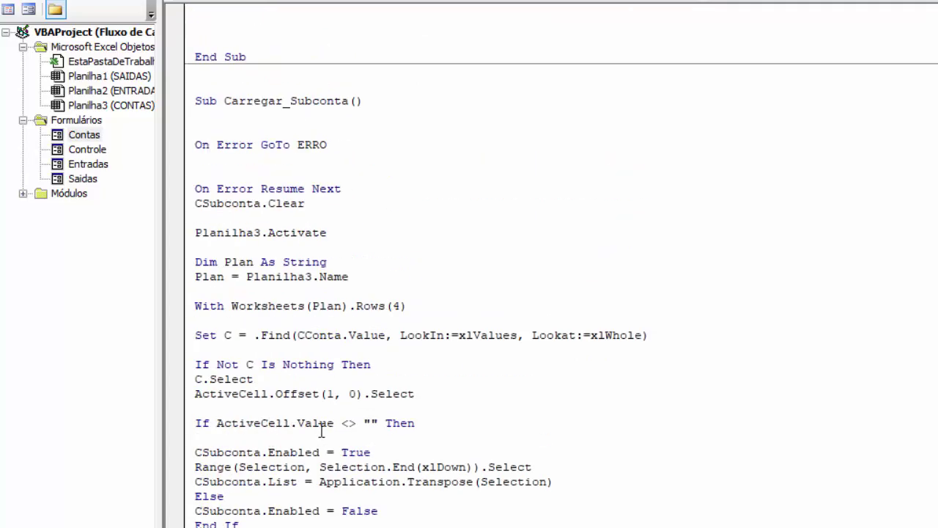
{"action": "scroll", "coordinate": [323, 428], "scroll_direction": "up", "scroll_amount": 1}
{"action": "scroll", "coordinate": [323, 411], "scroll_direction": "down", "scroll_amount": 3}
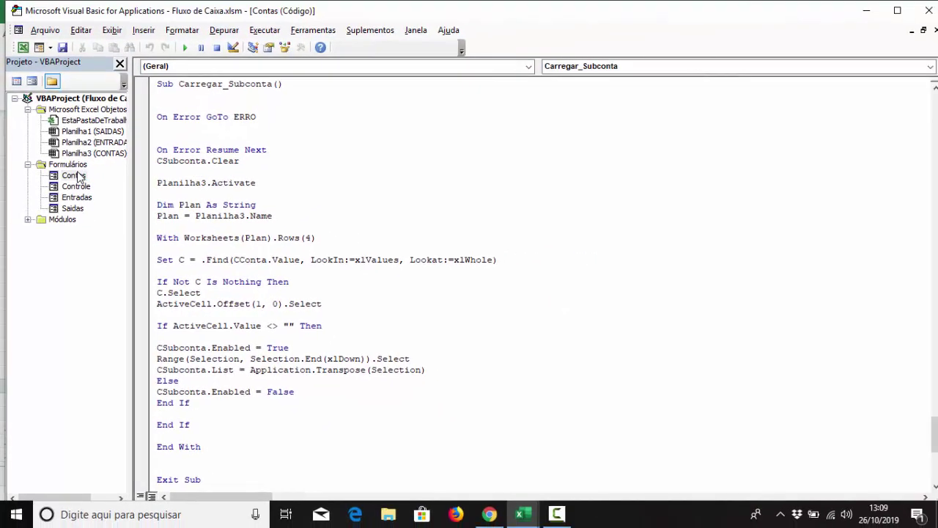
Confirm the SubConta combo box is named CSubconta in Properties, then go to the form's code
{"action": "double_click", "coordinate": [73, 176]}
{"action": "left_click", "coordinate": [277, 170]}
{"action": "right_click", "coordinate": [276, 170]}
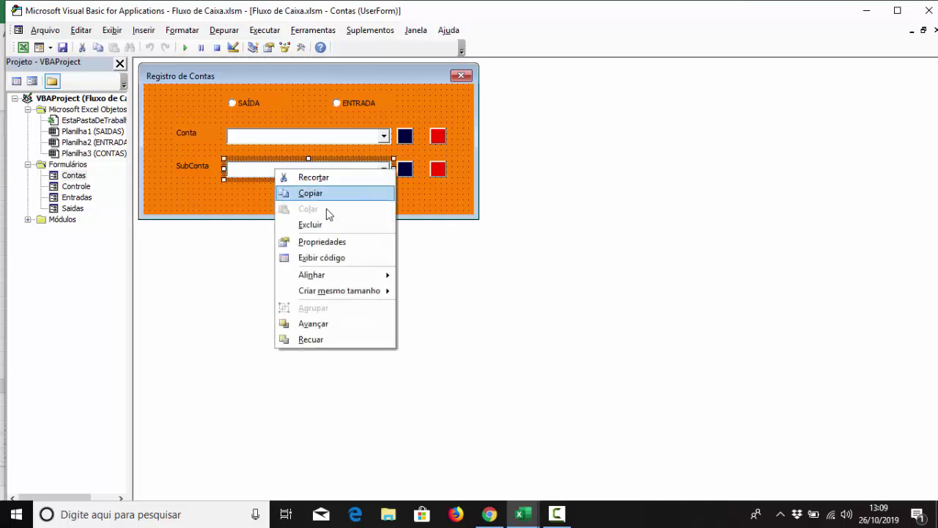
{"action": "left_click", "coordinate": [329, 243]}
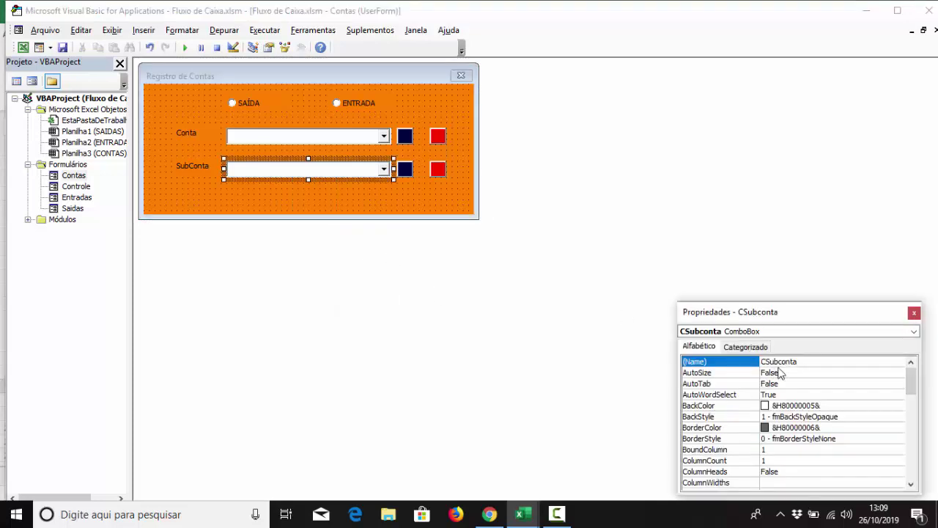
{"action": "left_click", "coordinate": [778, 361]}
{"action": "left_click", "coordinate": [710, 361]}
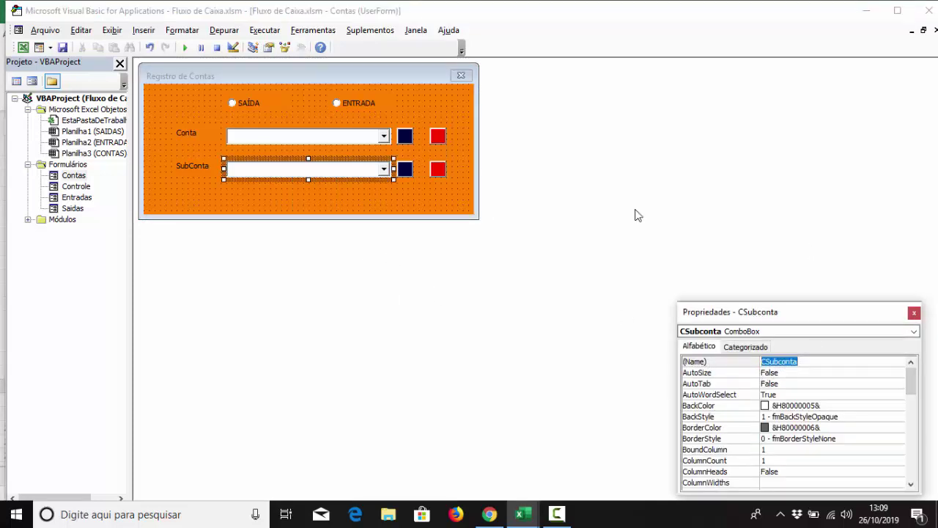
{"action": "double_click", "coordinate": [189, 196]}
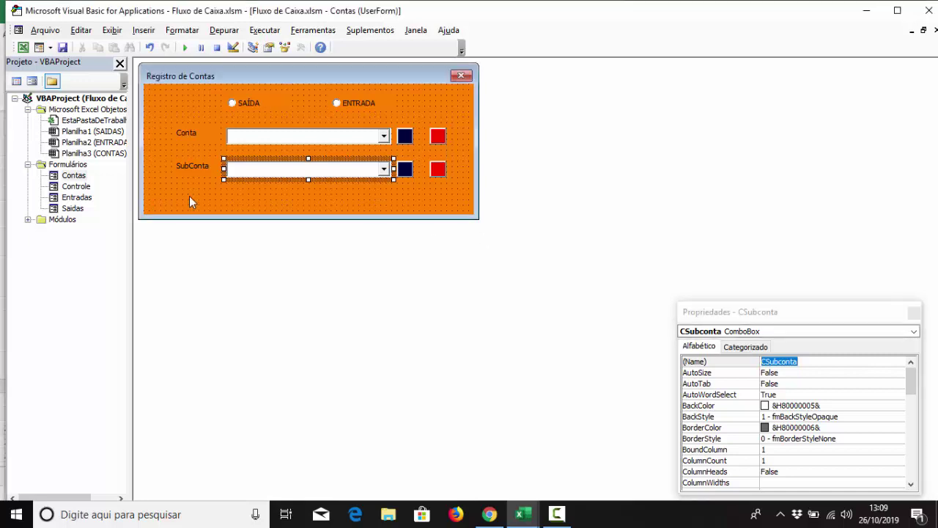
{"action": "scroll", "coordinate": [256, 349], "scroll_direction": "up", "scroll_amount": 5}
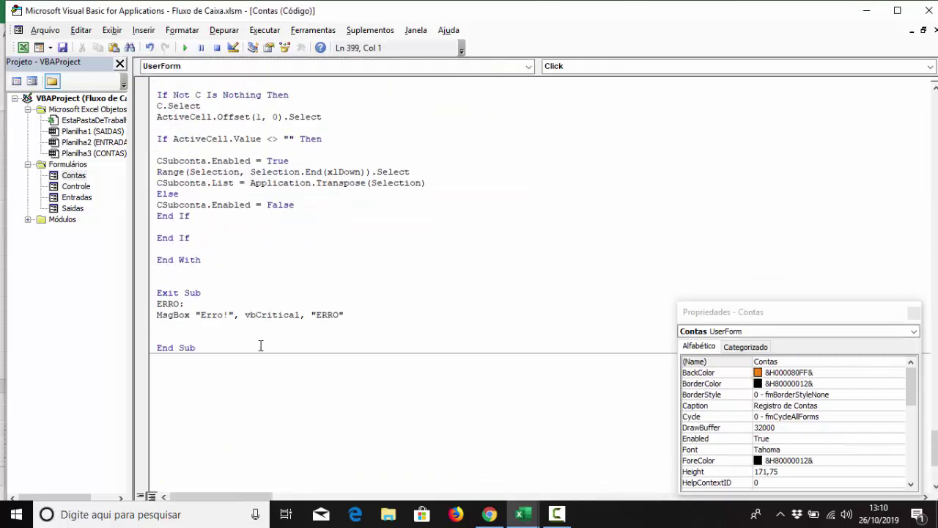
{"action": "scroll", "coordinate": [260, 346], "scroll_direction": "up", "scroll_amount": 4}
{"action": "scroll", "coordinate": [285, 334], "scroll_direction": "up", "scroll_amount": 2}
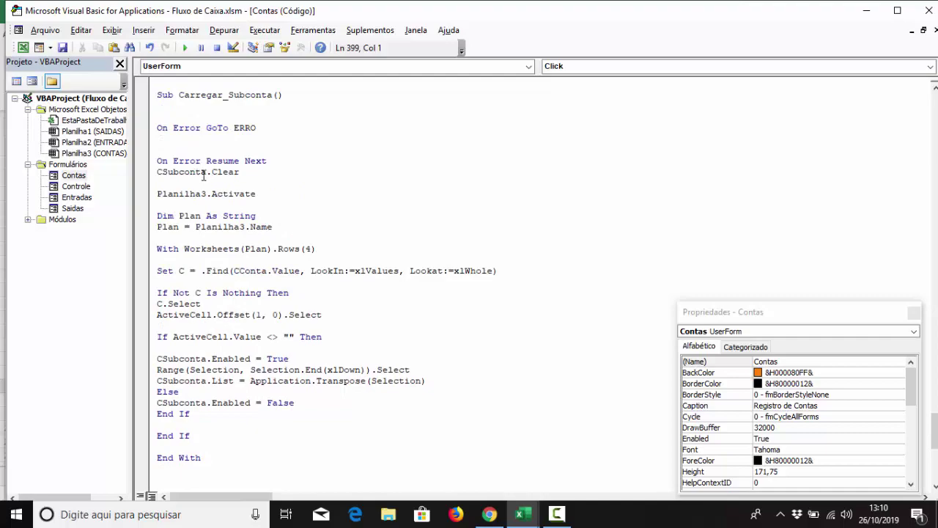
{"action": "left_click_drag", "start_coordinate": [206, 174], "coordinate": [163, 175]}
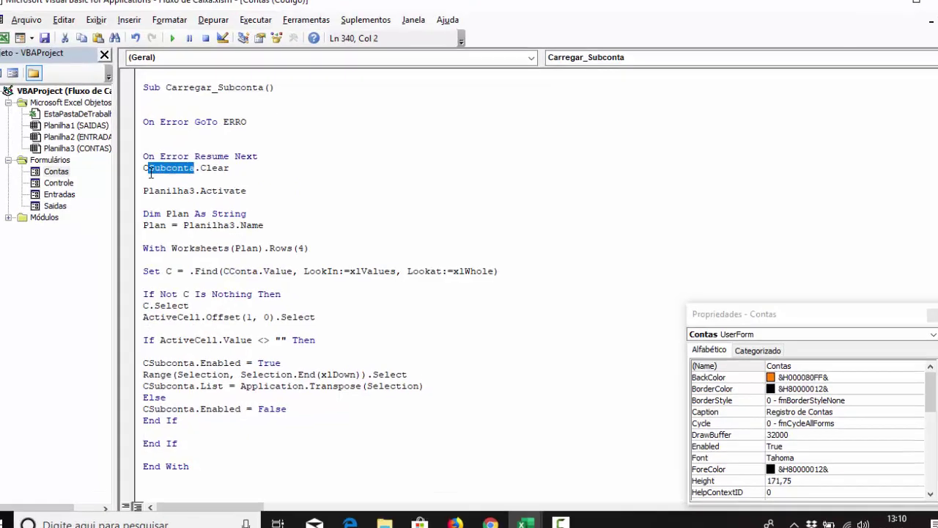
{"action": "left_click", "coordinate": [207, 203]}
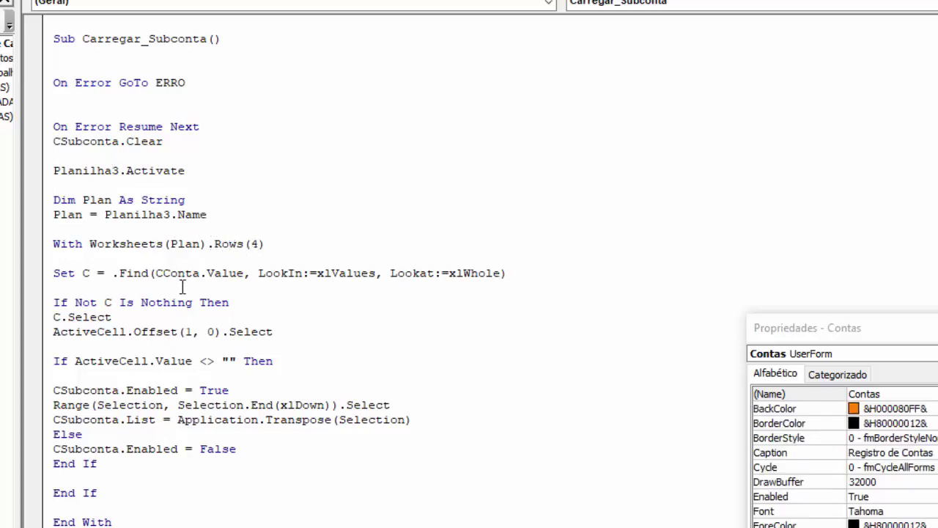
{"action": "scroll", "coordinate": [182, 287], "scroll_direction": "down", "scroll_amount": 1}
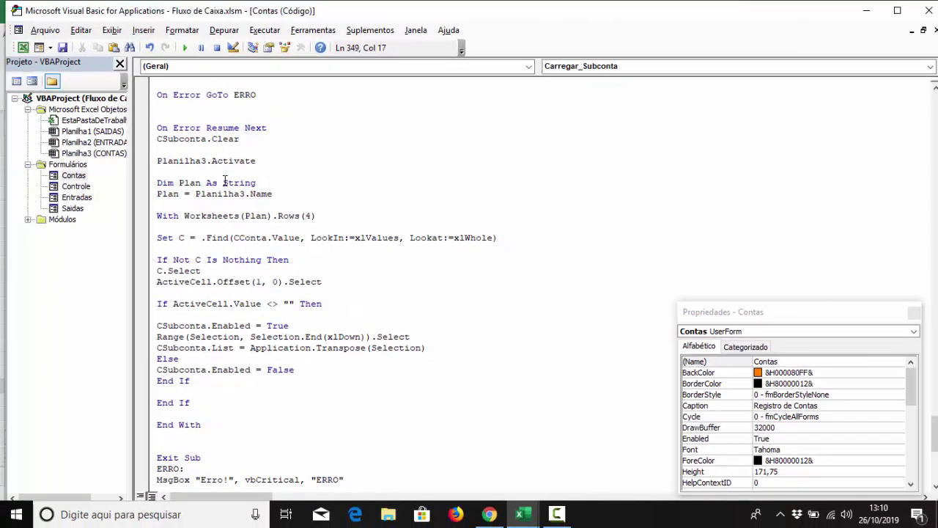
{"action": "left_click", "coordinate": [179, 138]}
{"action": "left_click", "coordinate": [251, 239]}
{"action": "left_click", "coordinate": [311, 215]}
Switch to Excel's CONTAS sheet and inspect the row 4 account headers and subaccounts like MERCADO
{"action": "left_click", "coordinate": [224, 195]}
{"action": "left_click", "coordinate": [23, 47]}
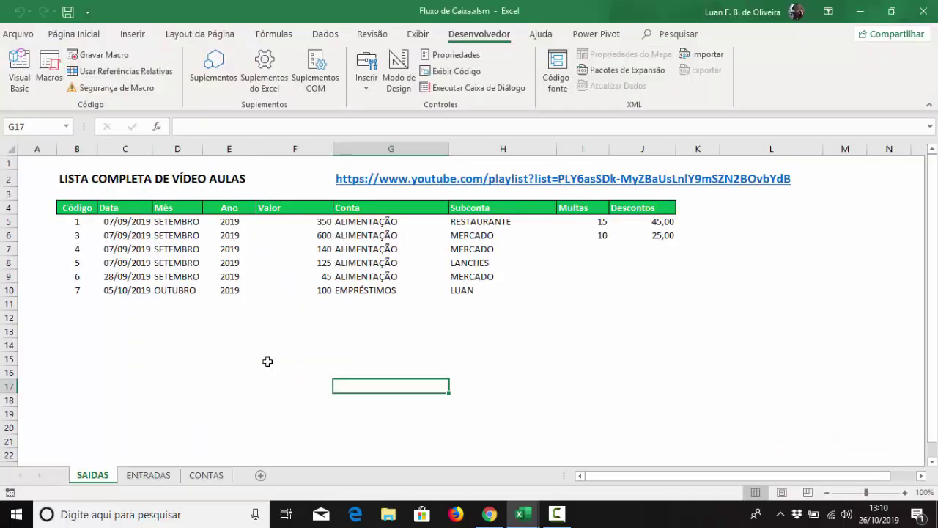
{"action": "left_click", "coordinate": [198, 476]}
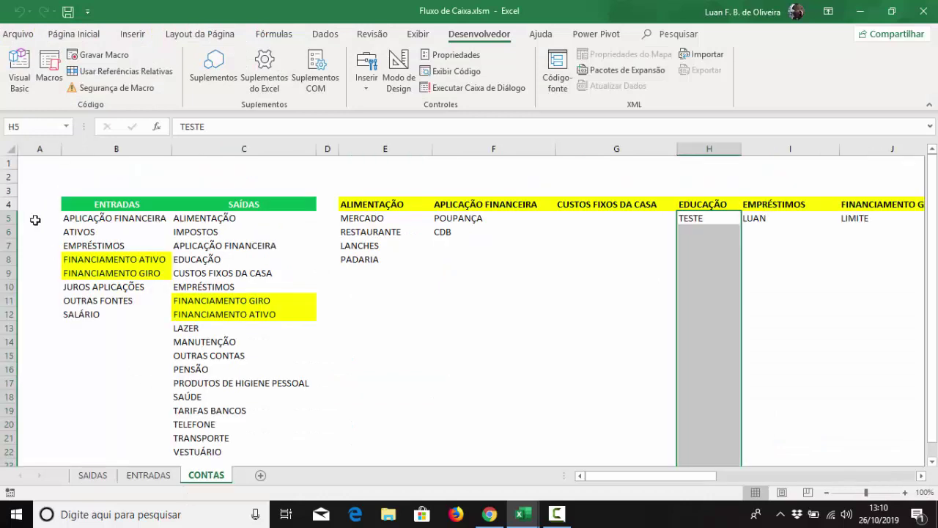
{"action": "left_click", "coordinate": [6, 206]}
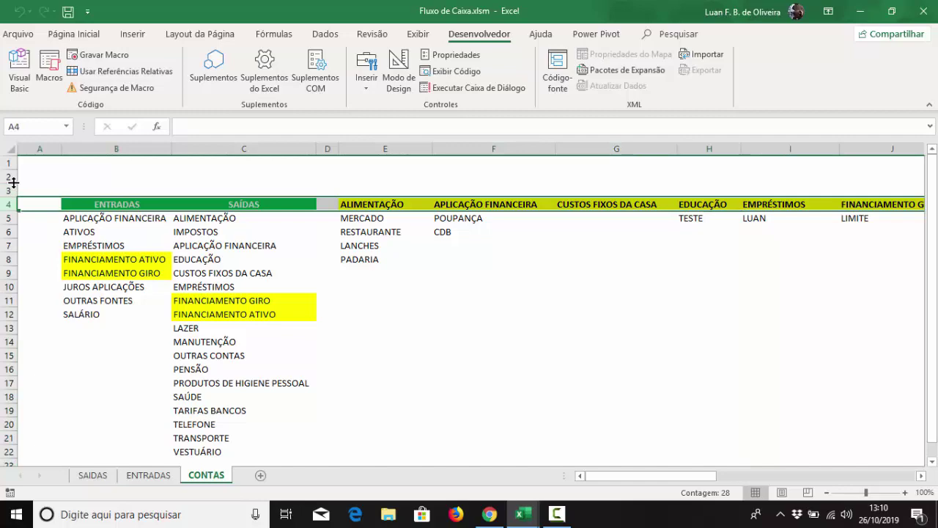
{"action": "left_click", "coordinate": [390, 223]}
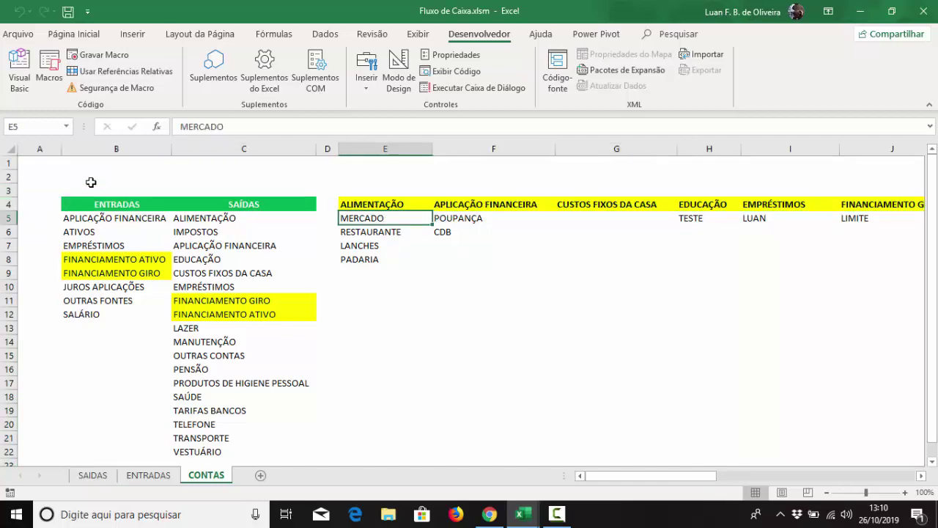
Add a 'Call Carregar_Subconta' line inside the CConta_Change procedure
{"action": "left_click", "coordinate": [19, 73]}
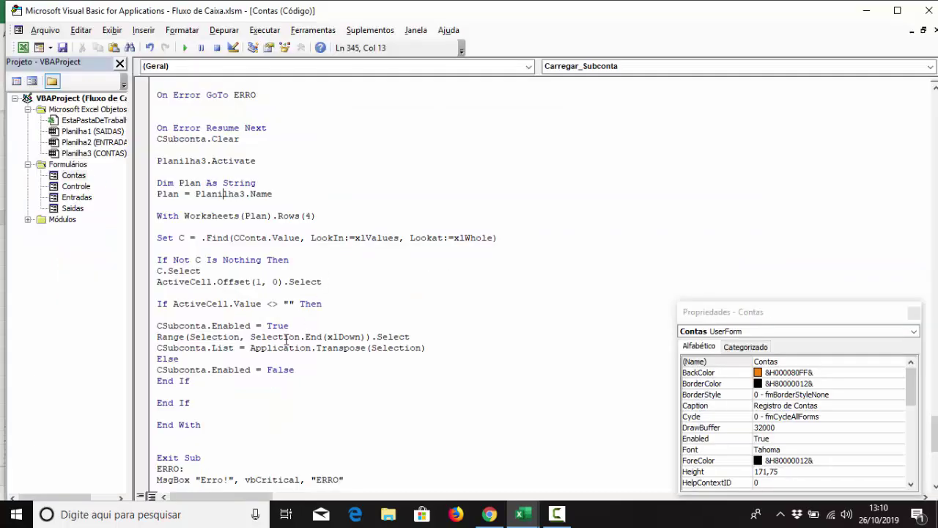
{"action": "scroll", "coordinate": [286, 338], "scroll_direction": "up", "scroll_amount": 2}
{"action": "left_click_drag", "start_coordinate": [273, 127], "coordinate": [179, 128]}
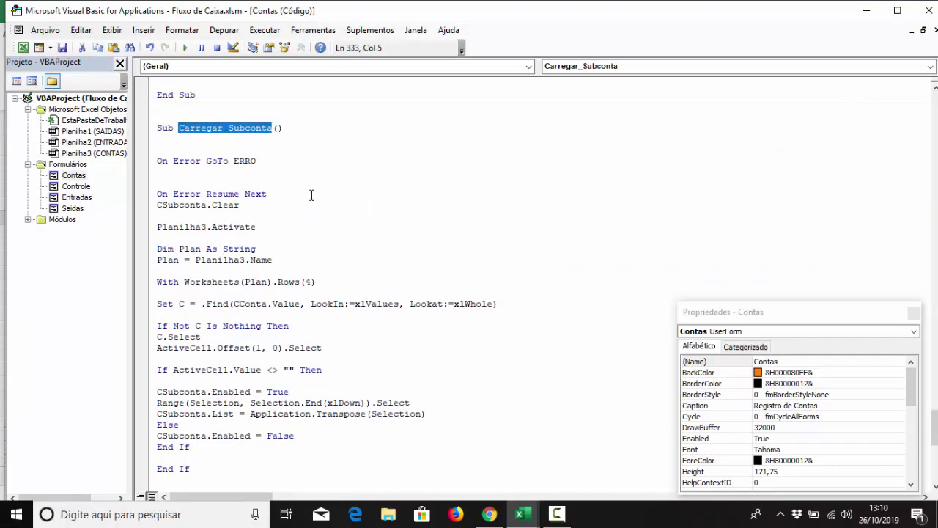
{"action": "double_click", "coordinate": [83, 177]}
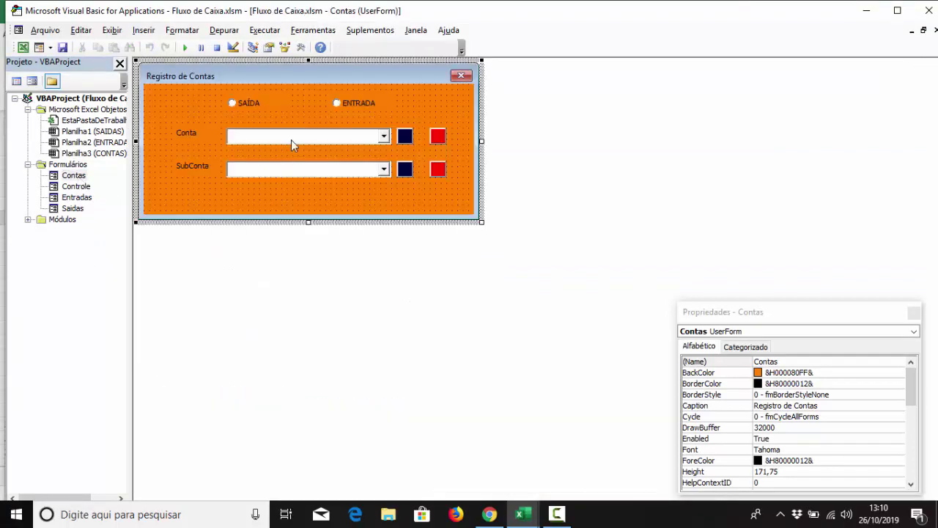
{"action": "double_click", "coordinate": [291, 139]}
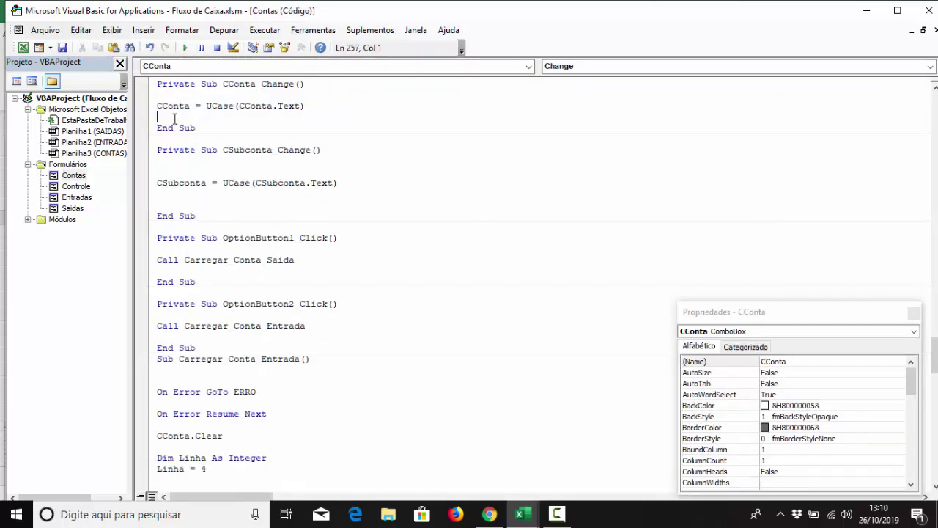
{"action": "key", "text": "Return"}
{"action": "type", "text": "Call Carregar_Subconta"}
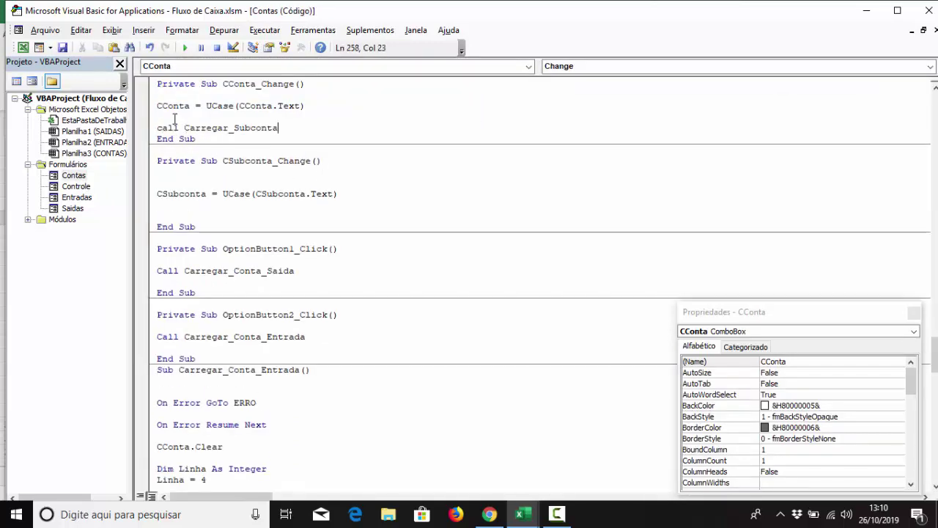
{"action": "key", "text": "Return"}
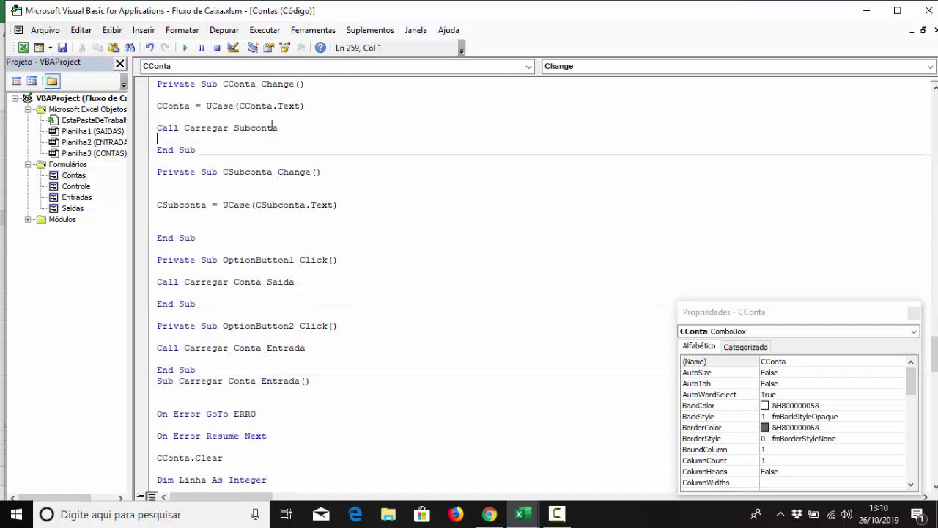
{"action": "left_click_drag", "start_coordinate": [281, 128], "coordinate": [156, 128]}
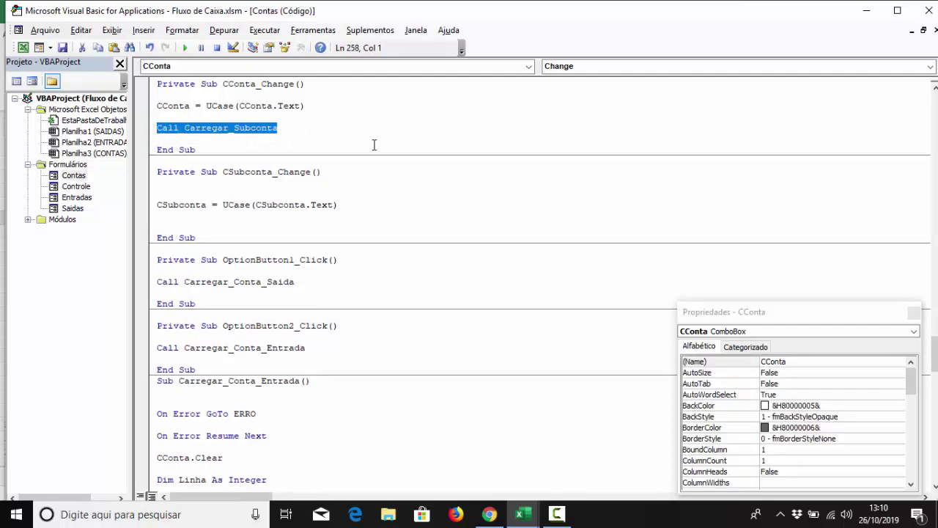
{"action": "double_click", "coordinate": [79, 178]}
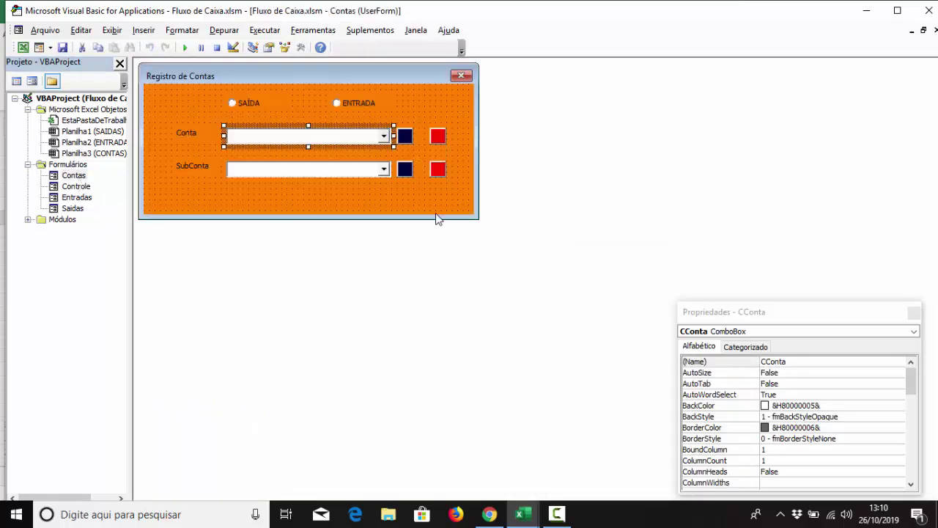
Add 'Call Carregar_Subconta' after End With in CBSalvarSubconta_Click and save the VBA project
{"action": "double_click", "coordinate": [405, 172]}
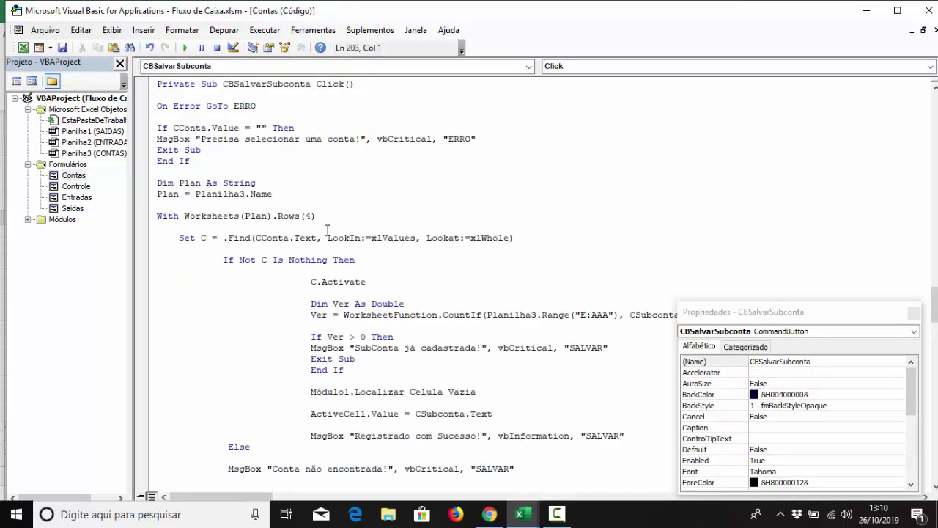
{"action": "scroll", "coordinate": [327, 226], "scroll_direction": "down", "scroll_amount": 2}
{"action": "scroll", "coordinate": [213, 371], "scroll_direction": "down", "scroll_amount": 1}
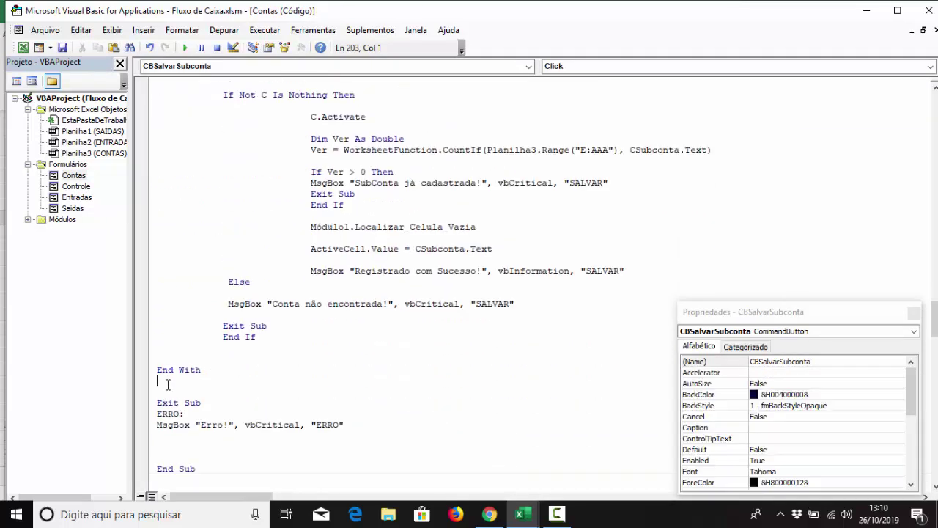
{"action": "key", "text": "Return"}
{"action": "type", "text": "Call Carregar_Subconta"}
{"action": "key", "text": "Return"}
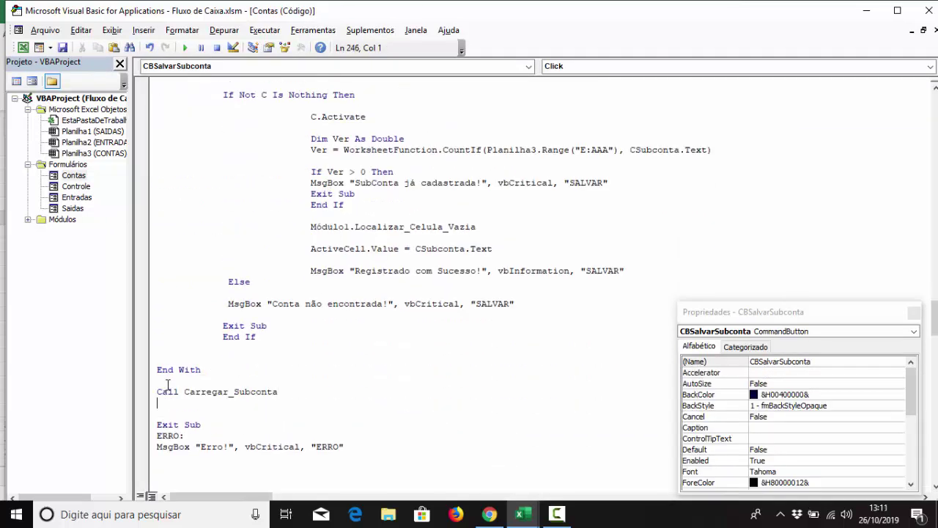
{"action": "left_click", "coordinate": [63, 48]}
{"action": "double_click", "coordinate": [74, 176]}
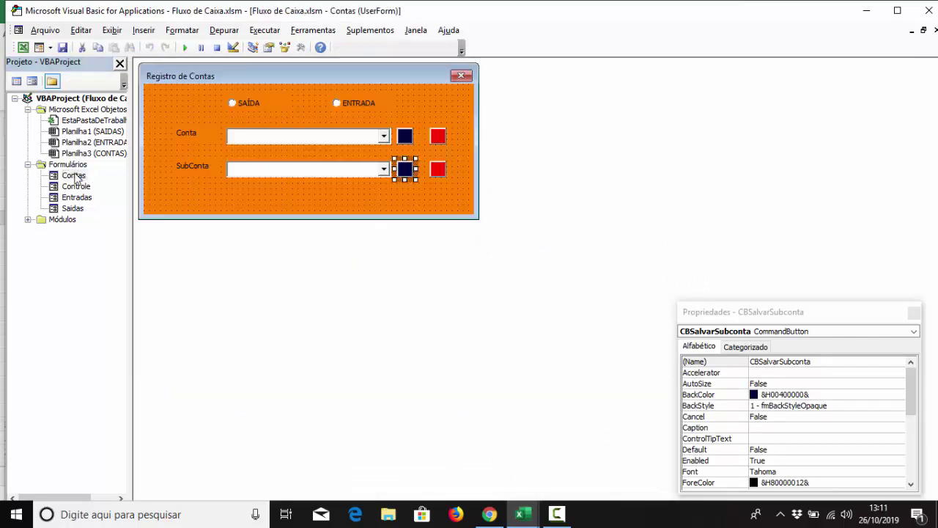
Bring up CBExcluirConta's Click code and select its body from the error handler through End With
{"action": "left_click", "coordinate": [447, 143]}
{"action": "left_click", "coordinate": [445, 142]}
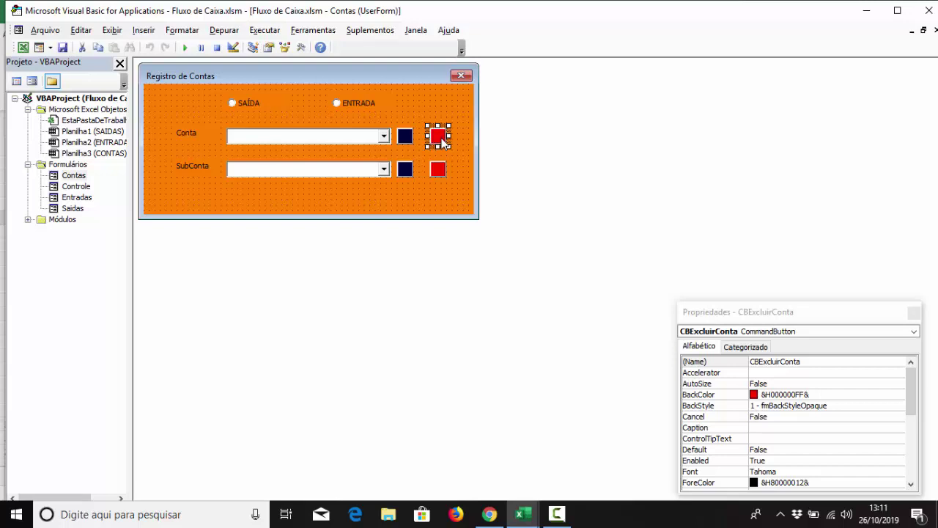
{"action": "double_click", "coordinate": [439, 135]}
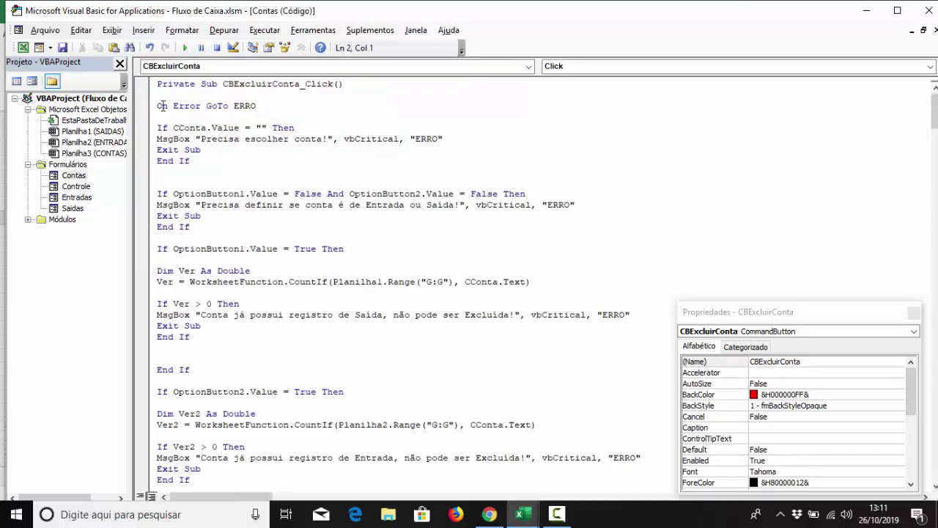
{"action": "key", "text": "shift+Down"}
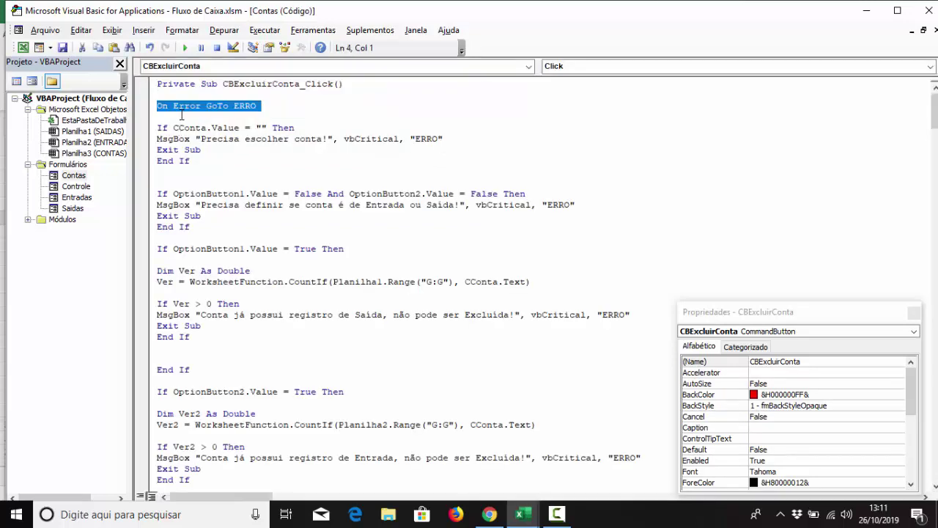
{"action": "key", "text": "shift+Down"}
{"action": "key", "text": "shift+Down"}
{"action": "key", "text": "shift+Down"}
{"action": "key", "text": "shift+Down"}
{"action": "key", "text": "shift+Down"}
{"action": "key", "text": "shift+Down"}
{"action": "key", "text": "shift+Down"}
{"action": "key", "text": "shift+Down"}
{"action": "key", "text": "shift+Down"}
{"action": "key", "text": "shift+Down"}
{"action": "key", "text": "shift+Down"}
{"action": "key", "text": "shift+Down"}
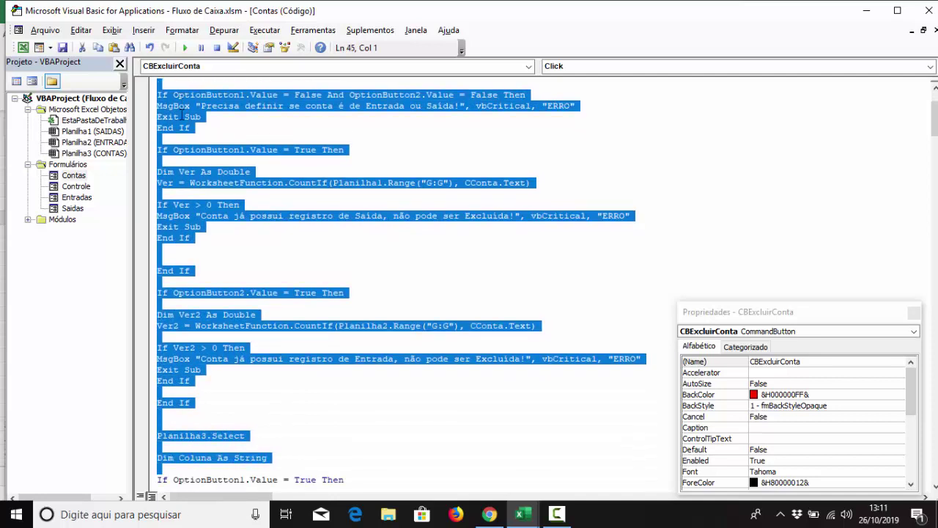
{"action": "key", "text": "shift+Down"}
{"action": "key", "text": "shift+Down"}
{"action": "key", "text": "shift+Down"}
{"action": "key", "text": "shift+Down"}
{"action": "key", "text": "shift+Down"}
{"action": "key", "text": "shift+Down"}
{"action": "key", "text": "shift+Down"}
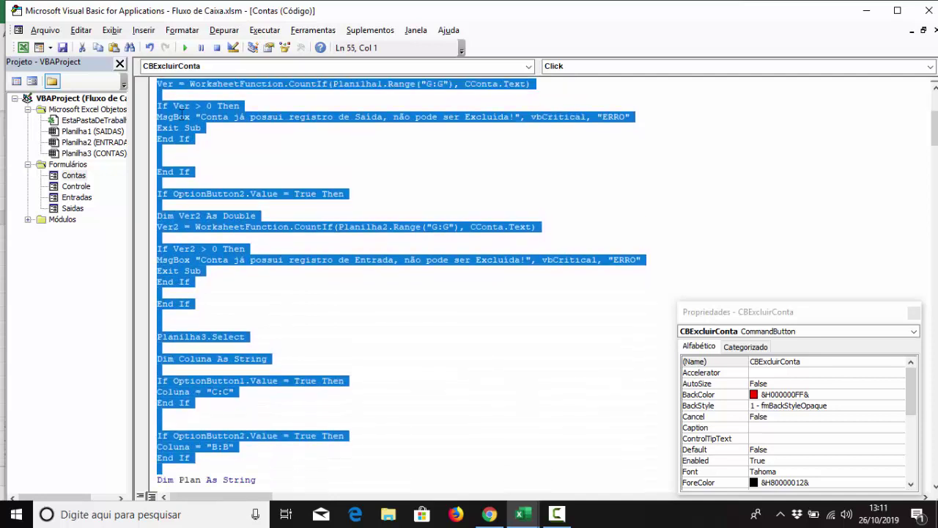
{"action": "key", "text": "shift+Down"}
{"action": "key", "text": "shift+Down"}
{"action": "key", "text": "shift+Down"}
{"action": "key", "text": "shift+Down"}
{"action": "key", "text": "shift+Down"}
{"action": "key", "text": "shift+Down"}
{"action": "key", "text": "shift+Down"}
{"action": "key", "text": "shift+Down"}
{"action": "key", "text": "shift+Down"}
{"action": "key", "text": "shift+Down"}
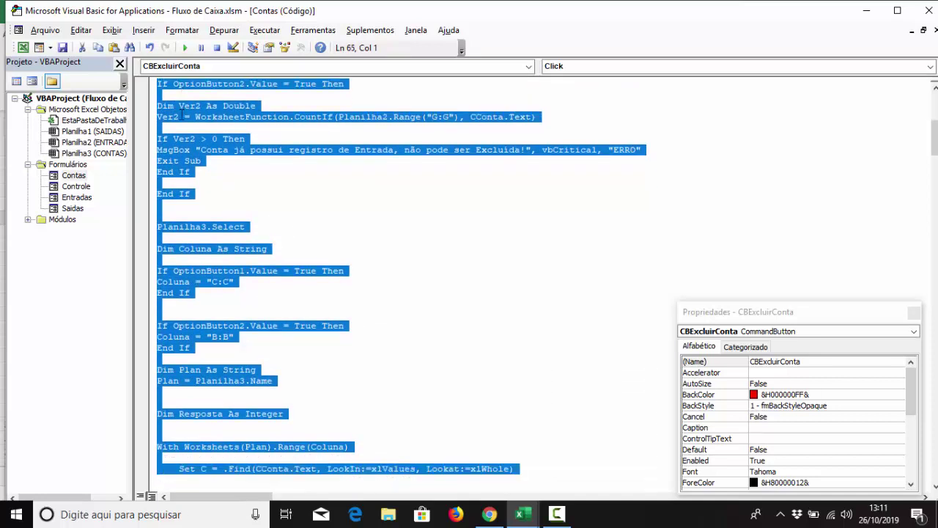
{"action": "key", "text": "shift+Down"}
{"action": "key", "text": "shift+Down"}
{"action": "key", "text": "shift+Down"}
{"action": "key", "text": "shift+Down"}
{"action": "key", "text": "shift+Down"}
{"action": "key", "text": "shift+Down"}
{"action": "key", "text": "shift+Down"}
{"action": "key", "text": "shift+Down"}
{"action": "key", "text": "shift+Down"}
{"action": "key", "text": "shift+Down"}
{"action": "key", "text": "shift+Down"}
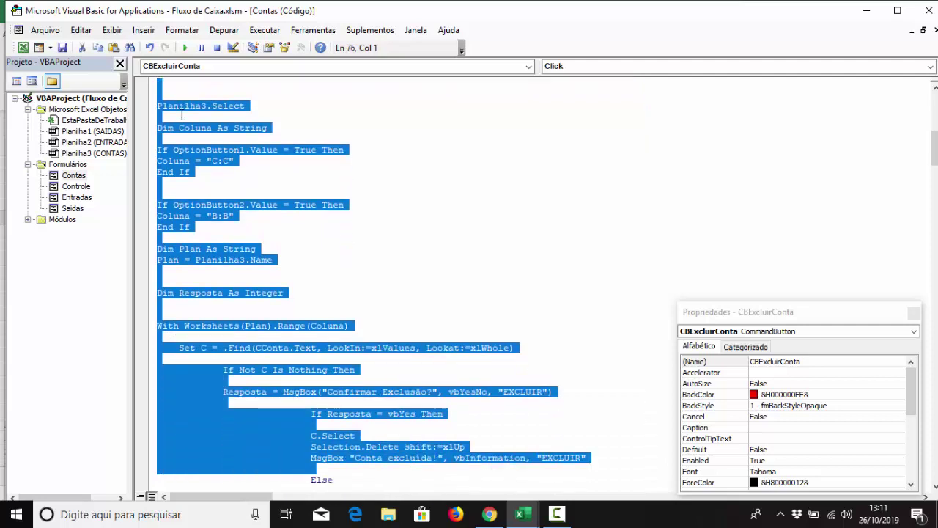
{"action": "key", "text": "shift+Down"}
{"action": "key", "text": "shift+Down"}
{"action": "key", "text": "shift+Down"}
{"action": "key", "text": "shift+Down"}
{"action": "key", "text": "shift+Down"}
{"action": "key", "text": "shift+Down"}
{"action": "key", "text": "shift+Down"}
{"action": "key", "text": "shift+Down"}
{"action": "key", "text": "shift+Down"}
{"action": "key", "text": "shift+Down"}
{"action": "key", "text": "shift+Down"}
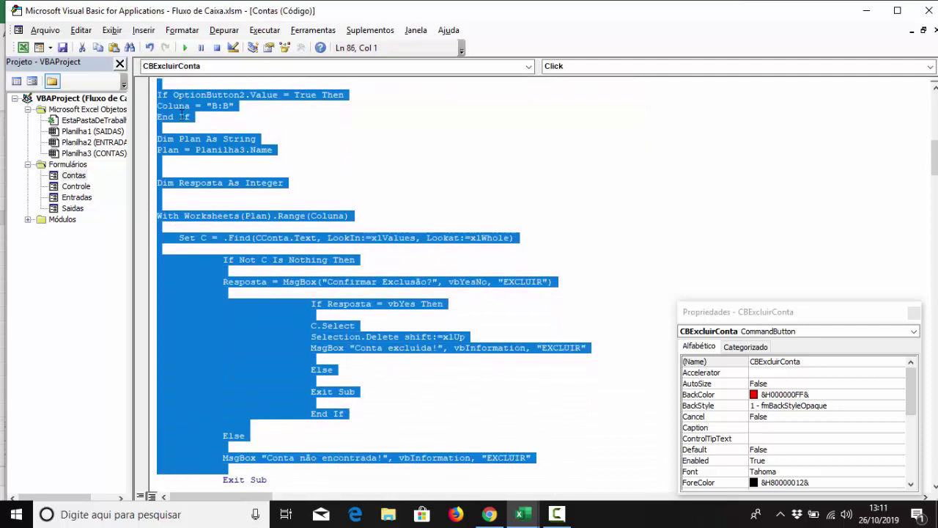
{"action": "key", "text": "shift+Down"}
{"action": "key", "text": "shift+Down"}
{"action": "key", "text": "shift+Down"}
{"action": "key", "text": "shift+Down"}
{"action": "key", "text": "shift+Down"}
{"action": "key", "text": "shift+Down"}
{"action": "key", "text": "shift+Down"}
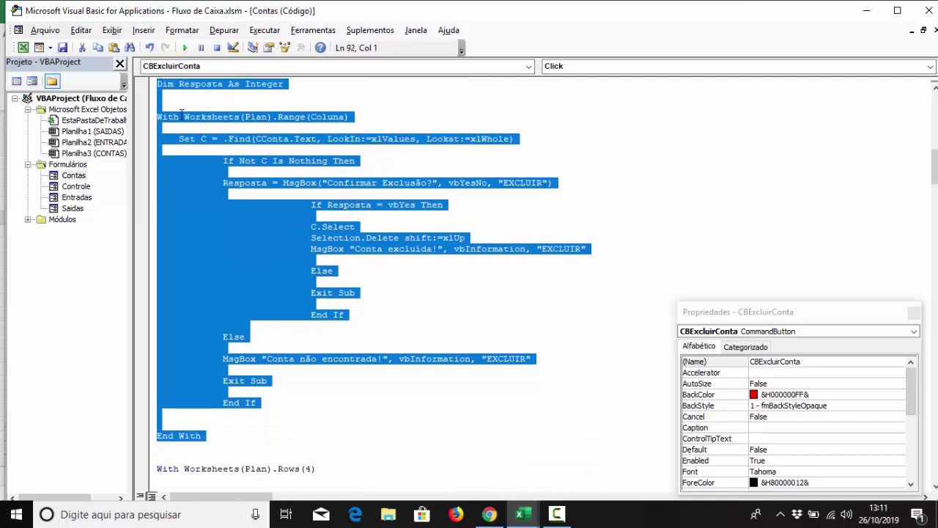
Paste the copied account-deletion code into CBExcluirSubconta's Click procedure
{"action": "left_click", "coordinate": [73, 177]}
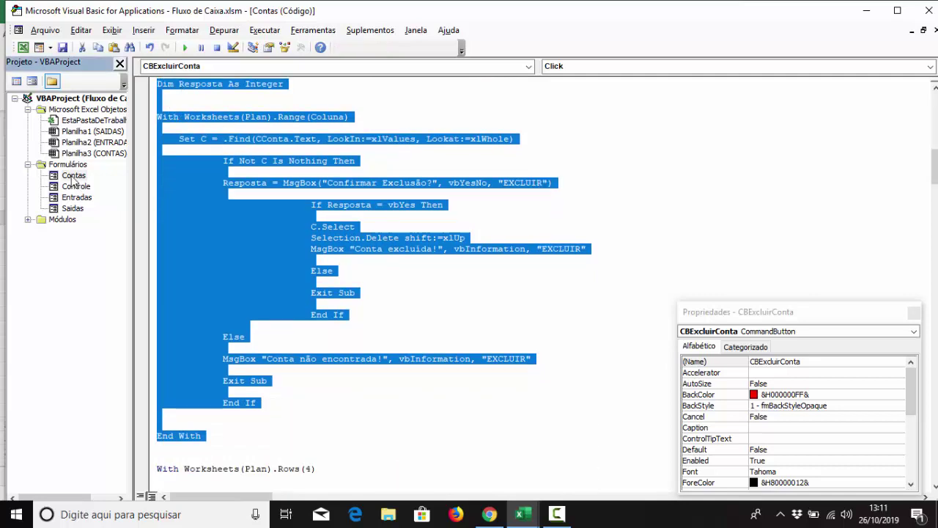
{"action": "double_click", "coordinate": [73, 177]}
{"action": "double_click", "coordinate": [443, 168]}
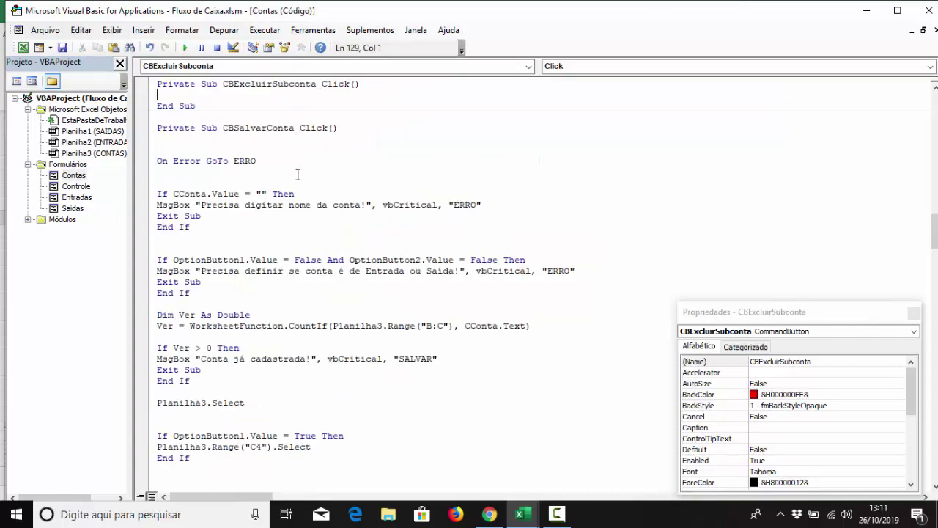
{"action": "key", "text": "Return"}
{"action": "key", "text": "ctrl+v"}
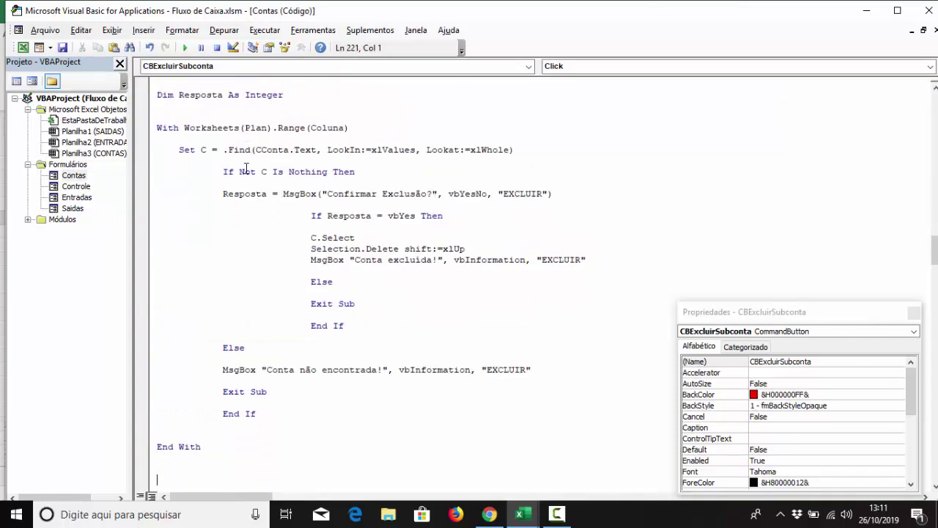
Select the Exit Sub, ERRO: and MsgBox error-handler lines in the account delete code
{"action": "scroll", "coordinate": [294, 199], "scroll_direction": "down", "scroll_amount": 2}
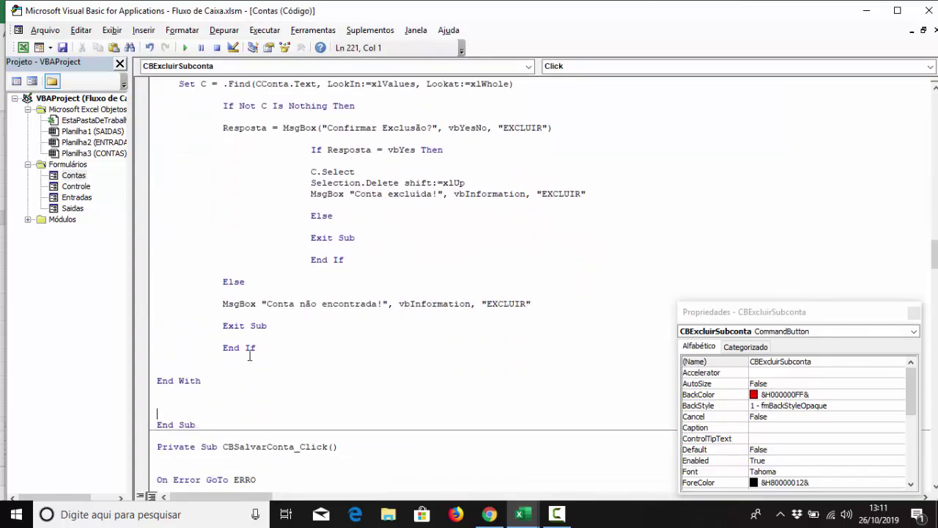
{"action": "scroll", "coordinate": [192, 392], "scroll_direction": "up", "scroll_amount": 2}
{"action": "scroll", "coordinate": [201, 383], "scroll_direction": "up", "scroll_amount": 2}
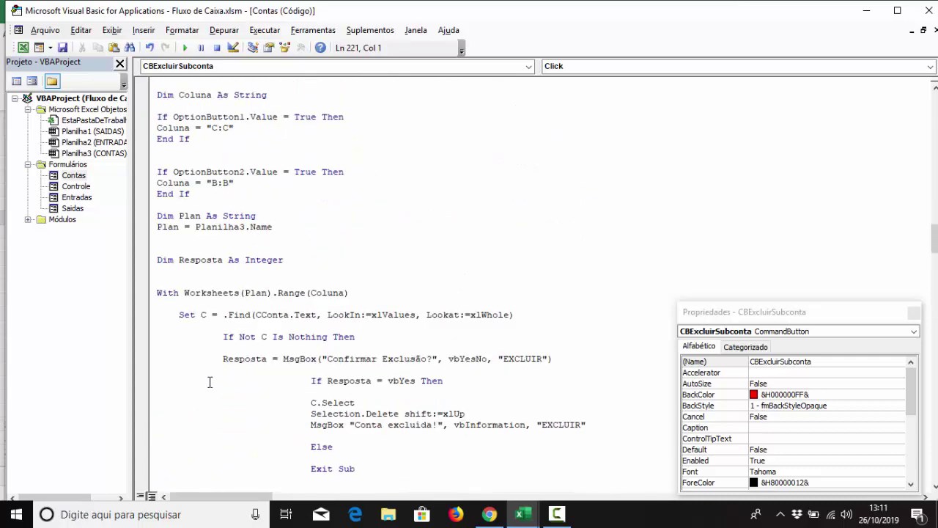
{"action": "scroll", "coordinate": [209, 383], "scroll_direction": "up", "scroll_amount": 5}
{"action": "scroll", "coordinate": [213, 381], "scroll_direction": "up", "scroll_amount": 3}
{"action": "scroll", "coordinate": [213, 381], "scroll_direction": "up", "scroll_amount": 2}
{"action": "scroll", "coordinate": [241, 367], "scroll_direction": "up", "scroll_amount": 6}
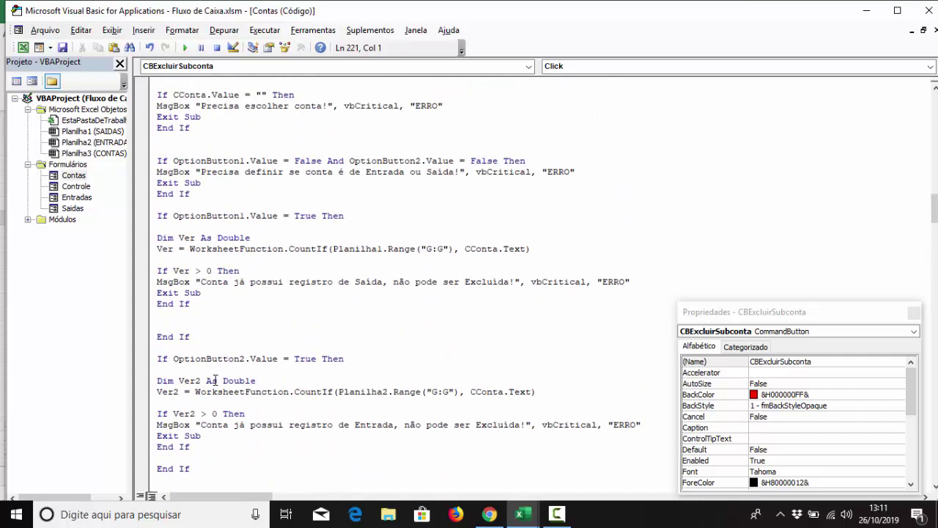
{"action": "scroll", "coordinate": [286, 337], "scroll_direction": "up", "scroll_amount": 4}
{"action": "scroll", "coordinate": [321, 305], "scroll_direction": "up", "scroll_amount": 2}
{"action": "left_click_drag", "start_coordinate": [345, 205], "coordinate": [155, 183]}
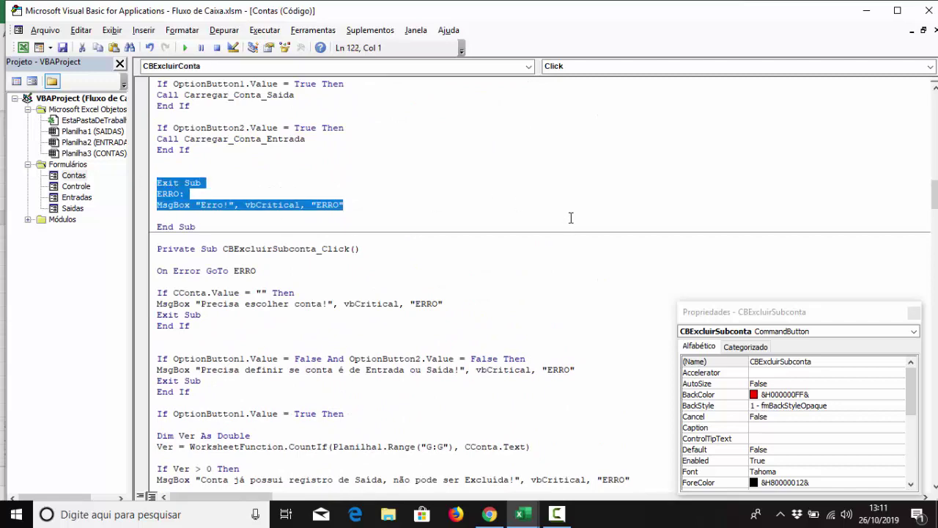
Paste the Exit Sub, ERRO: and MsgBox error handler just before End Sub
{"action": "scroll", "coordinate": [402, 275], "scroll_direction": "down", "scroll_amount": 4}
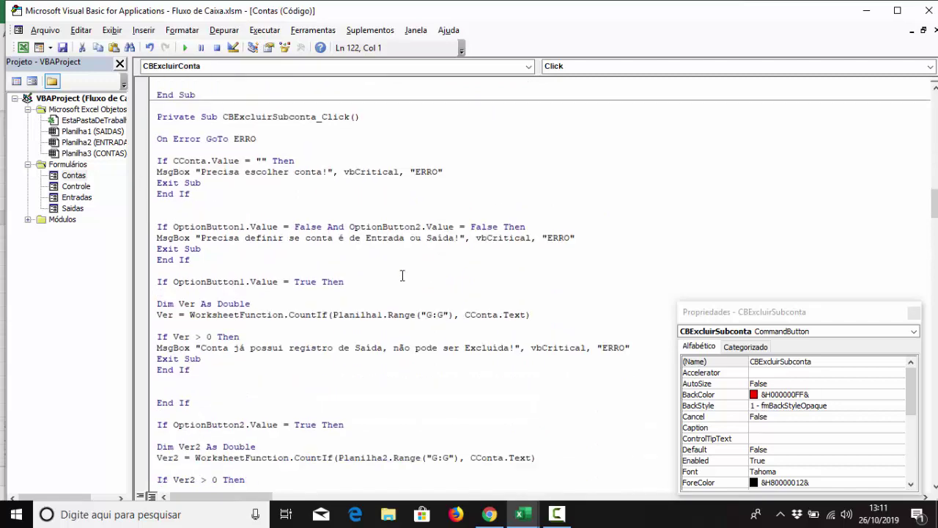
{"action": "scroll", "coordinate": [405, 273], "scroll_direction": "down", "scroll_amount": 5}
{"action": "scroll", "coordinate": [407, 269], "scroll_direction": "down", "scroll_amount": 6}
{"action": "scroll", "coordinate": [410, 268], "scroll_direction": "down", "scroll_amount": 5}
{"action": "scroll", "coordinate": [410, 268], "scroll_direction": "down", "scroll_amount": 5}
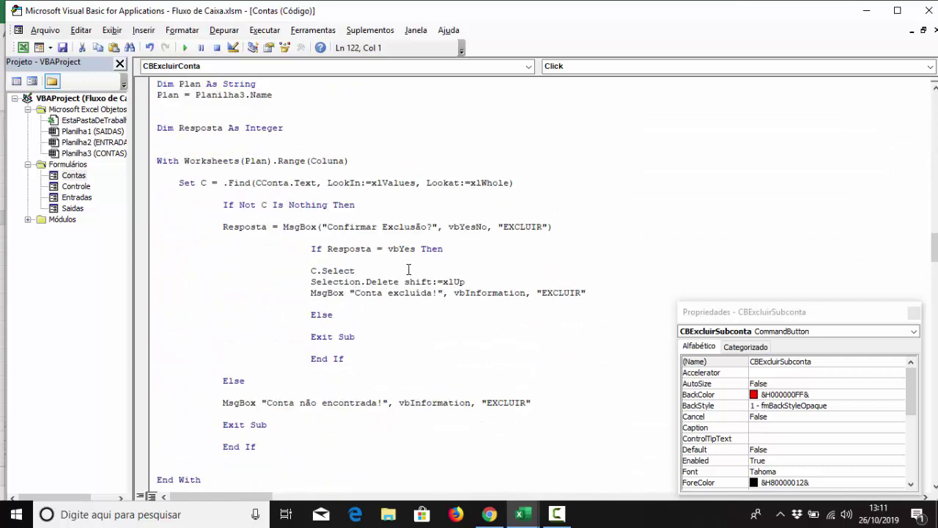
{"action": "scroll", "coordinate": [410, 268], "scroll_direction": "down", "scroll_amount": 2}
{"action": "left_click", "coordinate": [168, 375]}
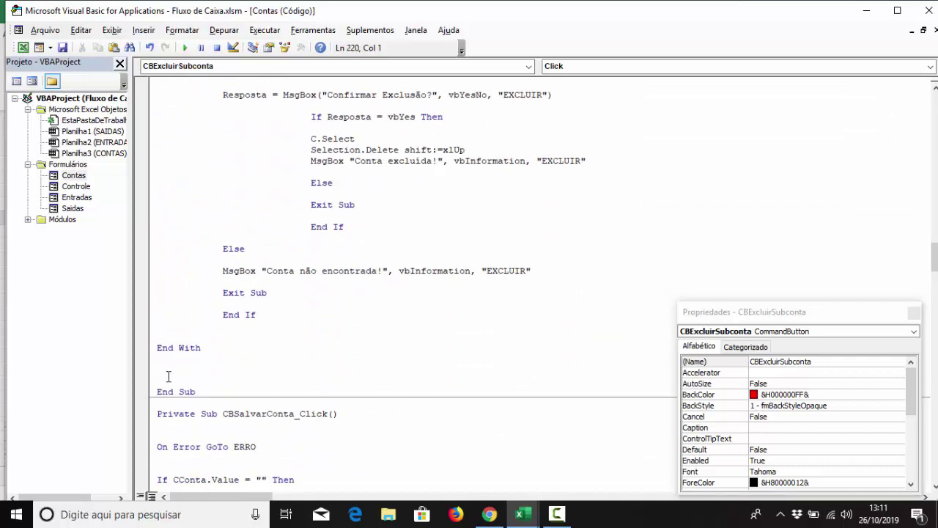
{"action": "type", "text": "Exit Sub ERRO: MsgBox \"Erro!\", vbCritical, \"ERRO\""}
{"action": "key", "text": "Return"}
{"action": "scroll", "coordinate": [311, 350], "scroll_direction": "up", "scroll_amount": 2}
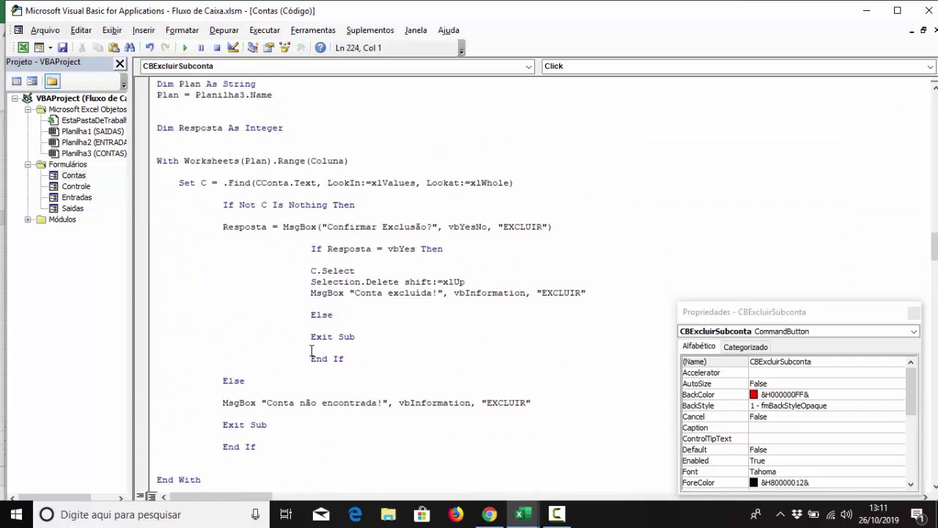
{"action": "scroll", "coordinate": [312, 350], "scroll_direction": "up", "scroll_amount": 2}
{"action": "scroll", "coordinate": [311, 349], "scroll_direction": "up", "scroll_amount": 7}
{"action": "scroll", "coordinate": [311, 350], "scroll_direction": "up", "scroll_amount": 3}
{"action": "scroll", "coordinate": [311, 349], "scroll_direction": "up", "scroll_amount": 4}
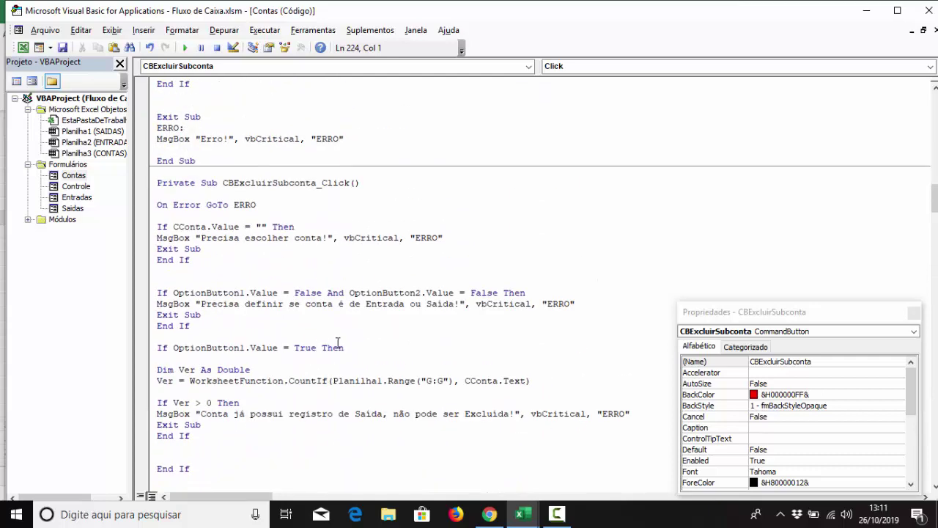
{"action": "scroll", "coordinate": [330, 338], "scroll_direction": "up", "scroll_amount": 1}
{"action": "left_click", "coordinate": [255, 216]}
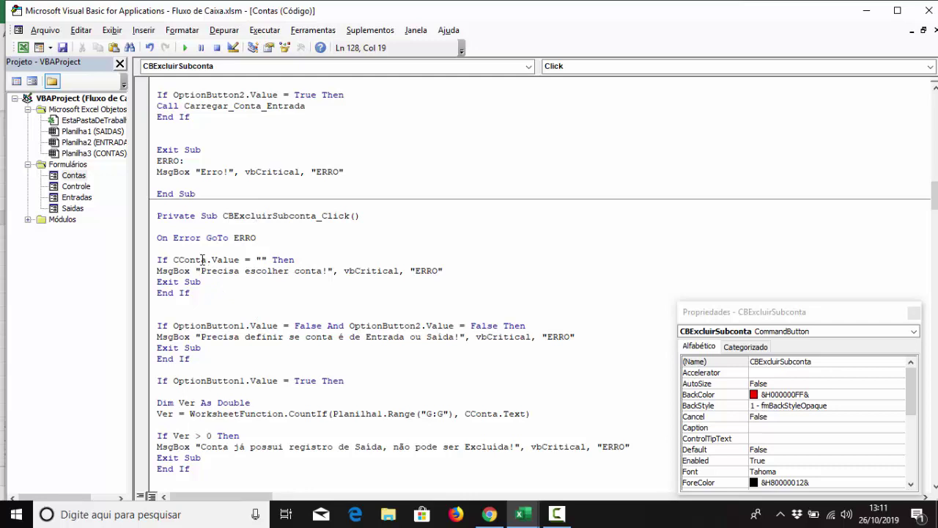
Rename CConta to CSubconta in the empty-value check and make its message say SubConta
{"action": "left_click_drag", "start_coordinate": [173, 259], "coordinate": [179, 259]}
{"action": "type", "text": "Csub"}
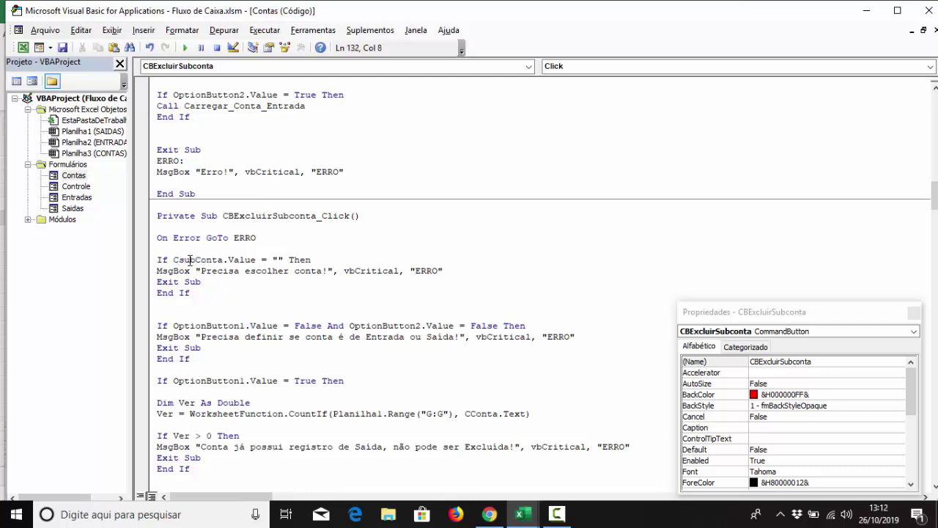
{"action": "left_click", "coordinate": [278, 317]}
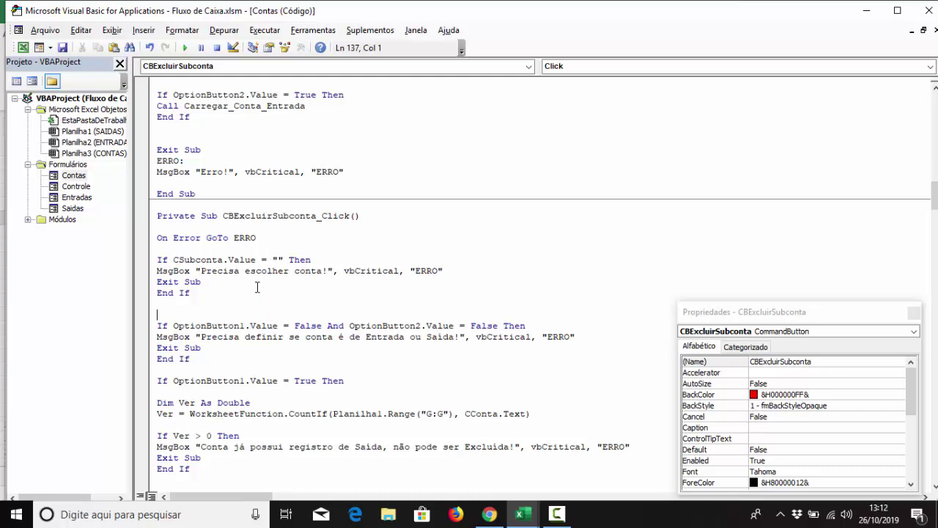
{"action": "left_click", "coordinate": [296, 272]}
{"action": "type", "text": "Sub"}
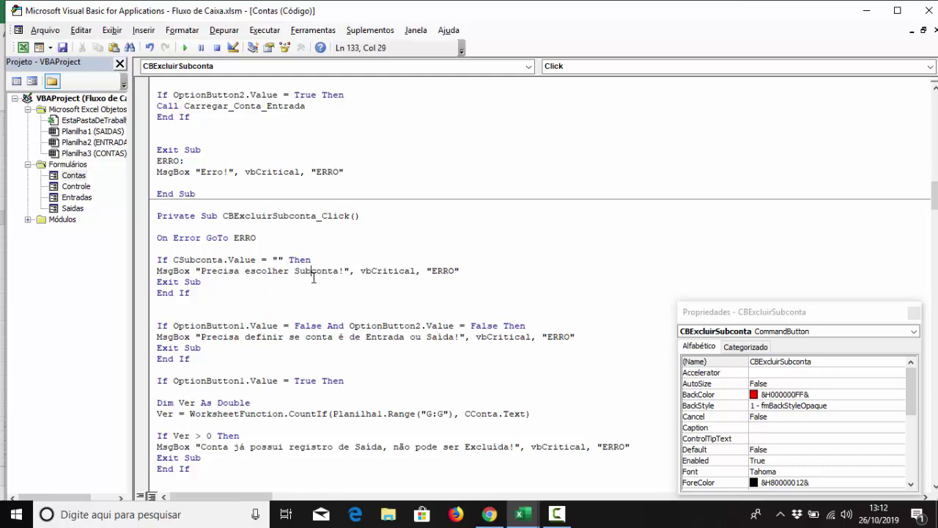
{"action": "left_click", "coordinate": [317, 295]}
Delete the OptionButton False entry/exit validation block
{"action": "scroll", "coordinate": [277, 292], "scroll_direction": "down", "scroll_amount": 1}
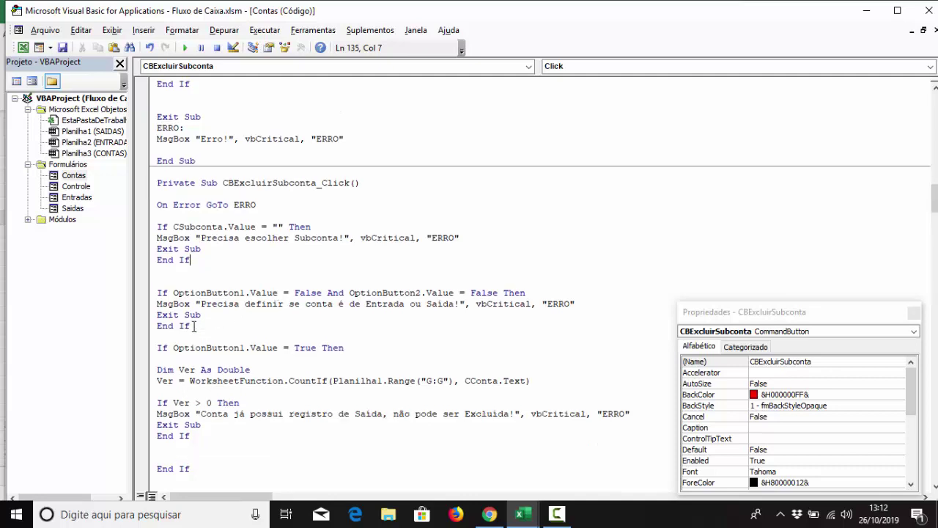
{"action": "left_click_drag", "start_coordinate": [199, 326], "coordinate": [144, 287]}
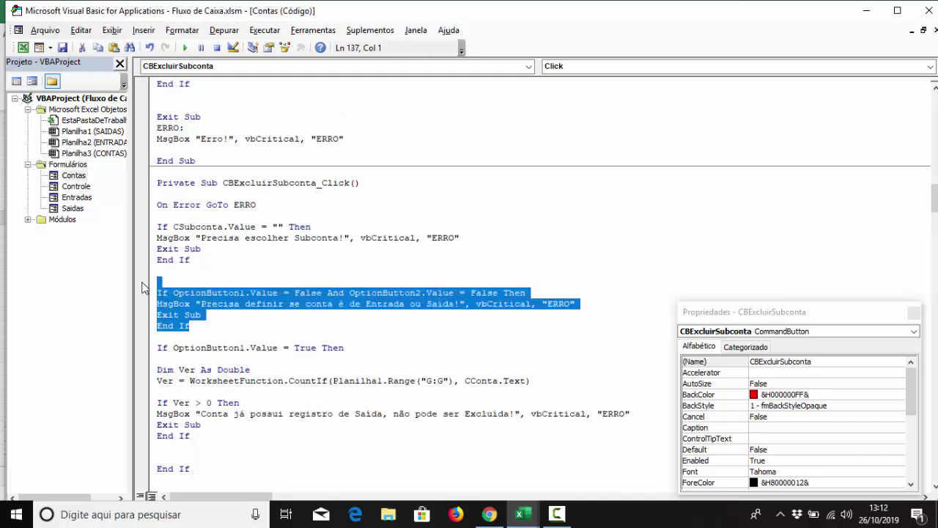
{"action": "key", "text": "Delete"}
{"action": "key", "text": "Delete"}
{"action": "key", "text": "Delete"}
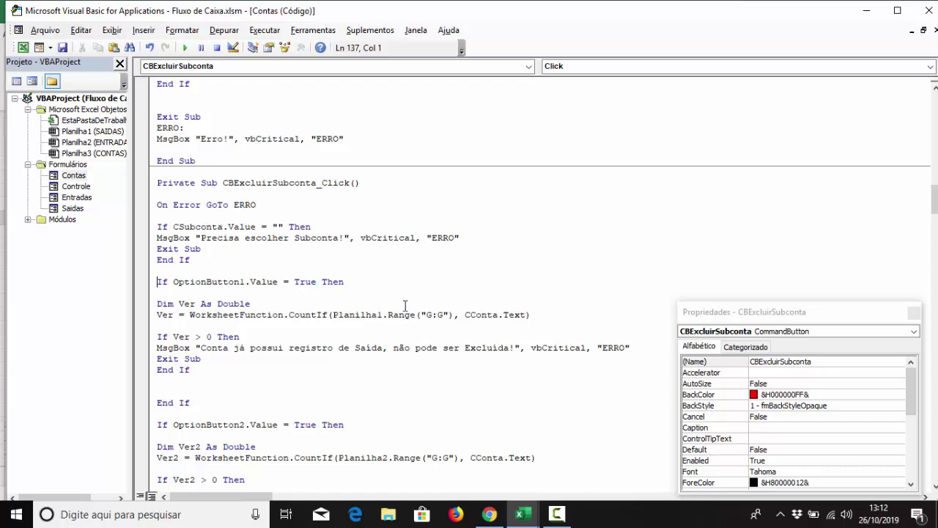
{"action": "scroll", "coordinate": [268, 308], "scroll_direction": "down", "scroll_amount": 1}
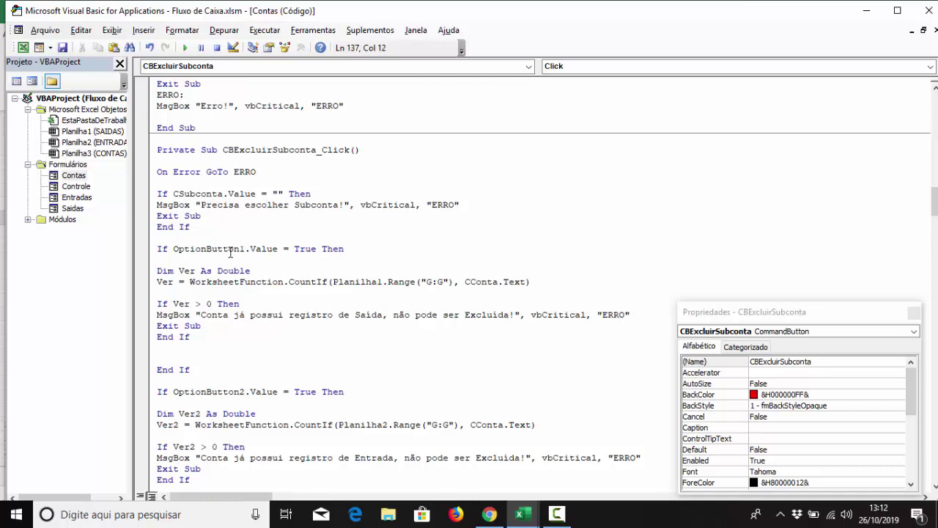
Make the Saída CountIf count CSubconta.Text instead of CConta.Text
{"action": "left_click", "coordinate": [315, 305]}
{"action": "left_click", "coordinate": [366, 282]}
{"action": "left_click", "coordinate": [472, 282]}
{"action": "type", "text": "sub"}
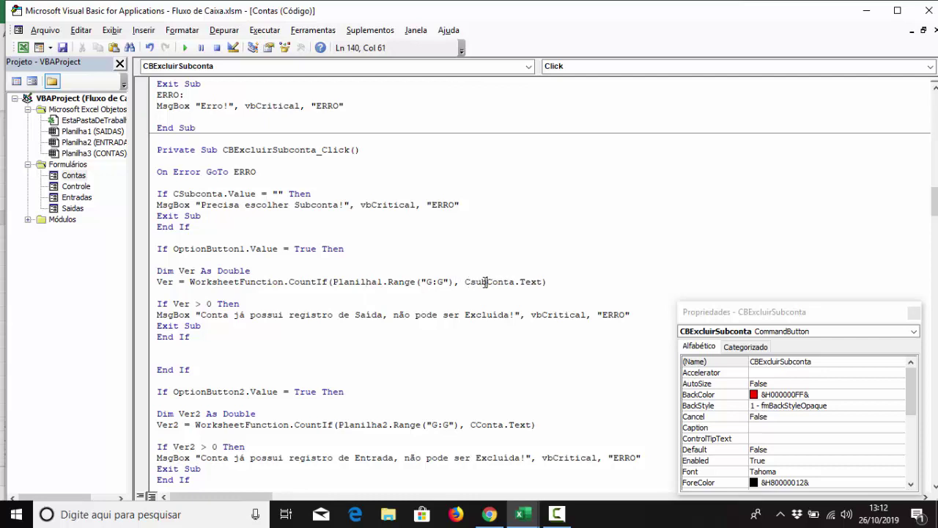
{"action": "left_click", "coordinate": [493, 306]}
{"action": "left_click", "coordinate": [538, 282]}
{"action": "left_click", "coordinate": [497, 282]}
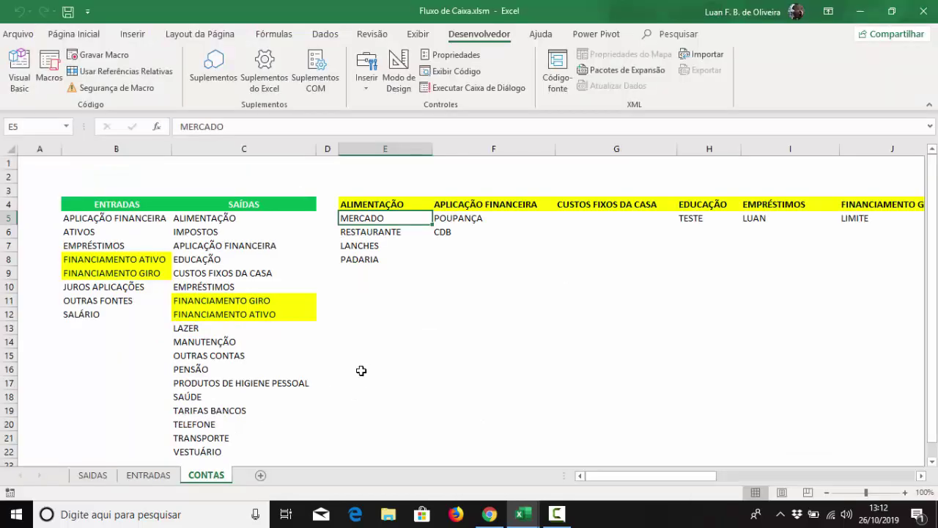
On the SAIDAS sheet, confirm accounts are in column G and subaccounts in column H
{"action": "left_click", "coordinate": [23, 48]}
{"action": "left_click", "coordinate": [93, 474]}
{"action": "left_click", "coordinate": [398, 146]}
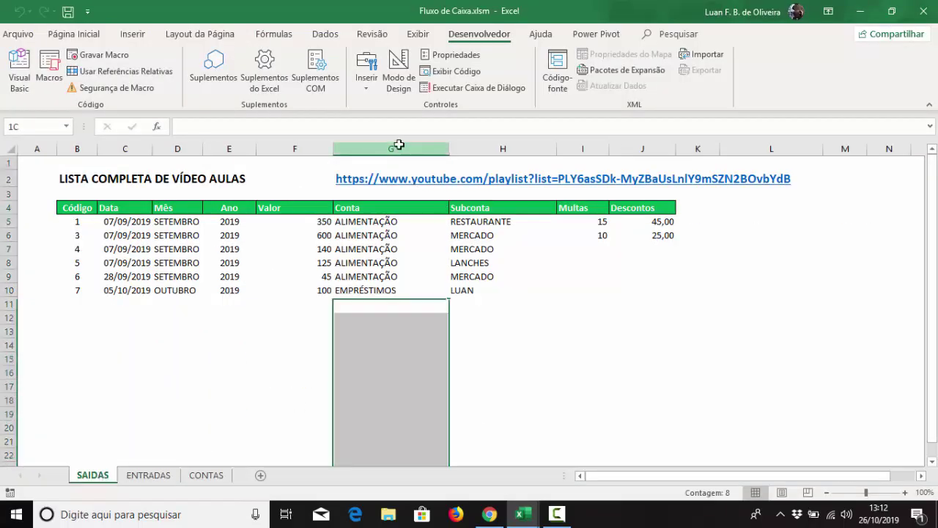
{"action": "left_click", "coordinate": [508, 146]}
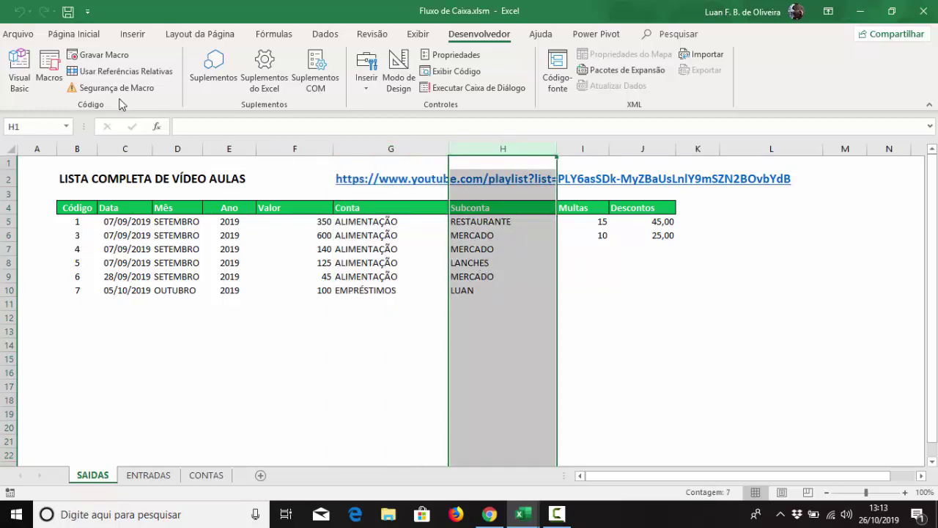
{"action": "left_click", "coordinate": [19, 70]}
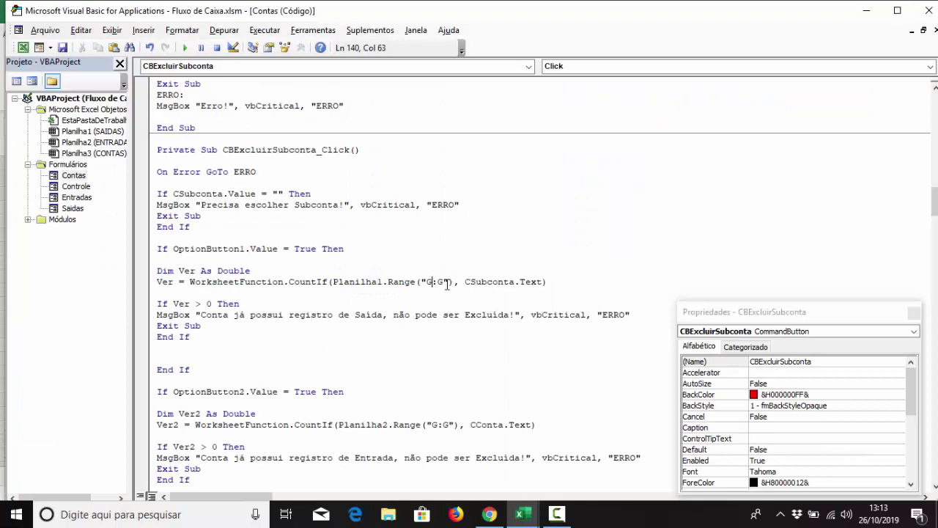
Change the Saída count range from Range("G:G") to Range("H:H")
{"action": "key", "text": "BackSpace"}
{"action": "type", "text": "H"}
{"action": "left_click", "coordinate": [435, 283]}
{"action": "key", "text": "Delete"}
{"action": "type", "text": "H"}
Insert blank lines above the If OptionButton1 check
{"action": "left_click", "coordinate": [271, 350]}
{"action": "left_click", "coordinate": [207, 250]}
{"action": "key", "text": "Down"}
{"action": "key", "text": "Return"}
{"action": "key", "text": "Return"}
{"action": "key", "text": "Return"}
{"action": "key", "text": "Return"}
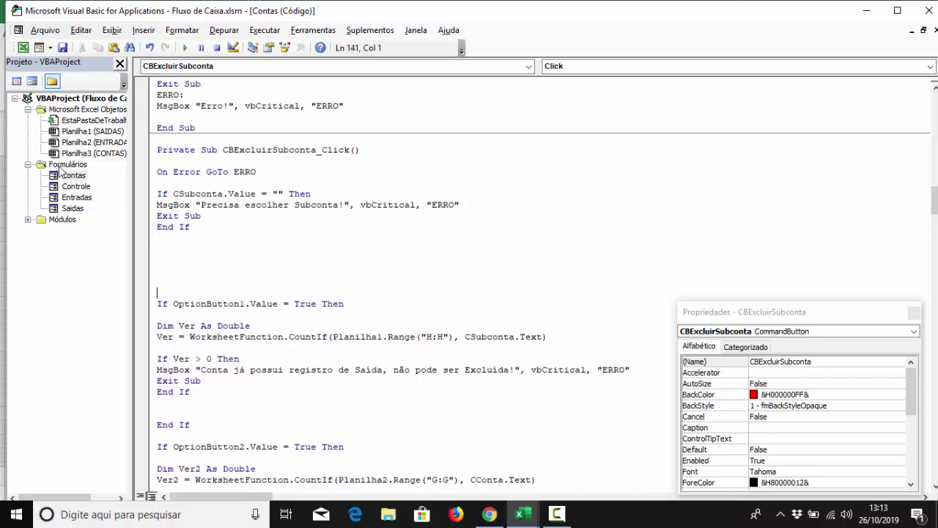
Copy the entry/exit validation block from the account delete code into CBExcluirSubconta's code
{"action": "double_click", "coordinate": [74, 175]}
{"action": "double_click", "coordinate": [438, 136]}
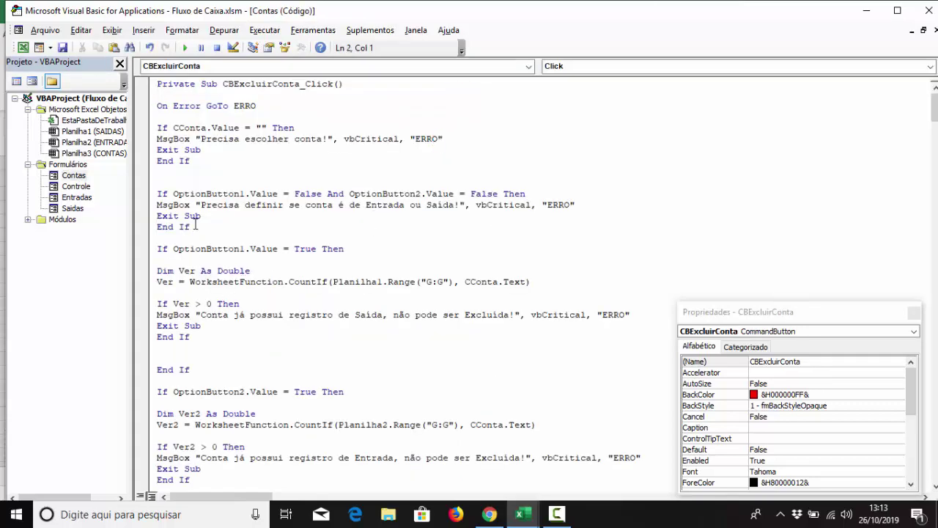
{"action": "left_click_drag", "start_coordinate": [192, 227], "coordinate": [151, 193]}
{"action": "key", "text": "ctrl+c"}
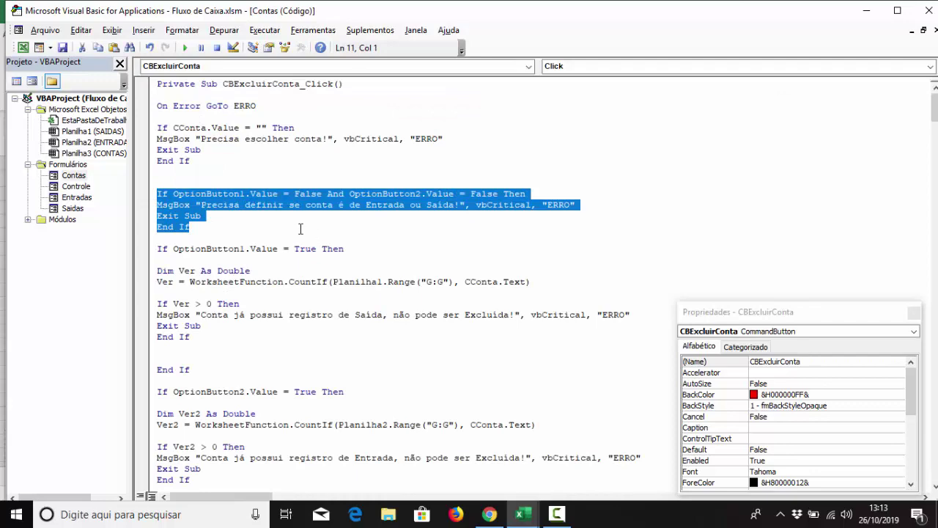
{"action": "double_click", "coordinate": [74, 177]}
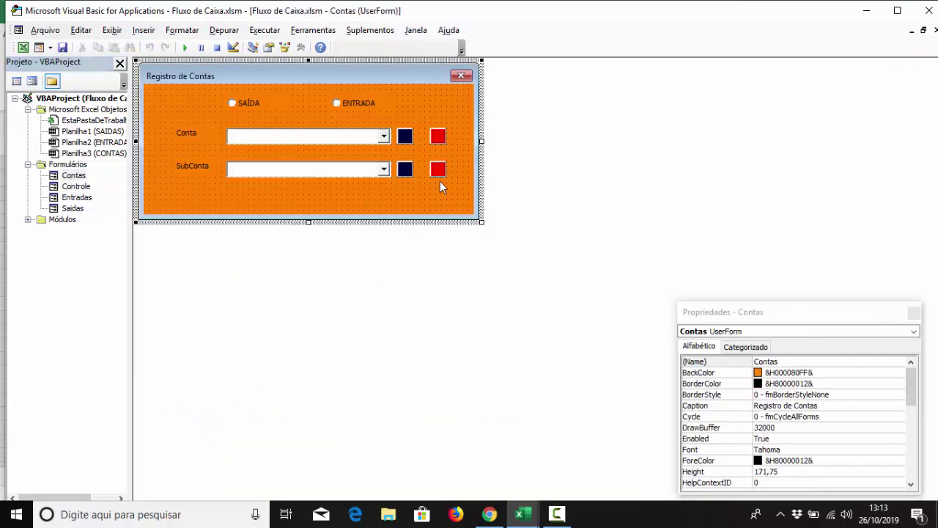
{"action": "double_click", "coordinate": [438, 170]}
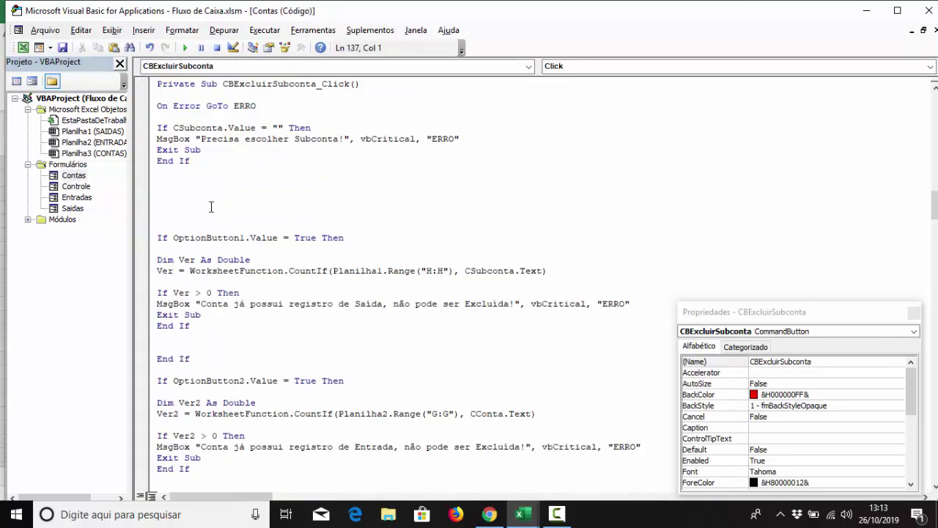
{"action": "key", "text": "ctrl+v"}
{"action": "left_click", "coordinate": [172, 228]}
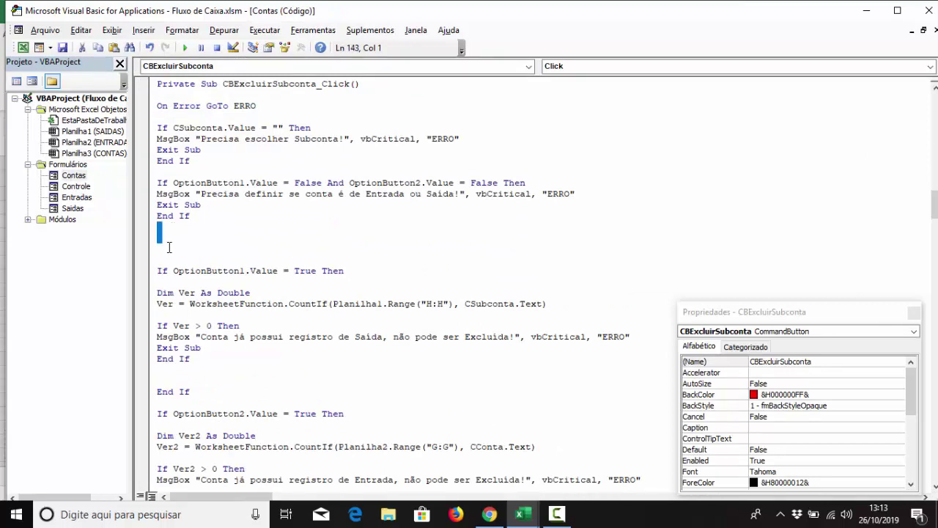
{"action": "key", "text": "Delete"}
{"action": "key", "text": "Delete"}
{"action": "key", "text": "Delete"}
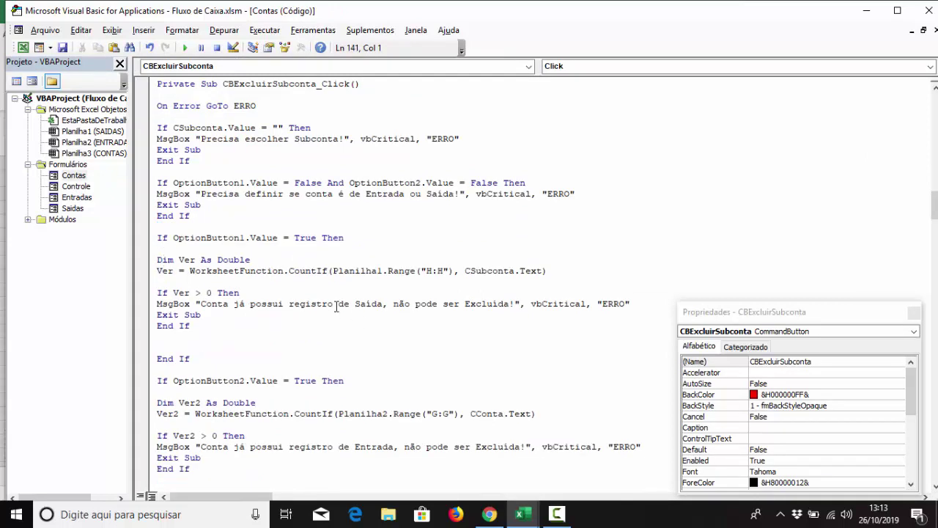
Make the Saída error message refer to SubConta
{"action": "left_click", "coordinate": [202, 303]}
{"action": "type", "text": "sUBc"}
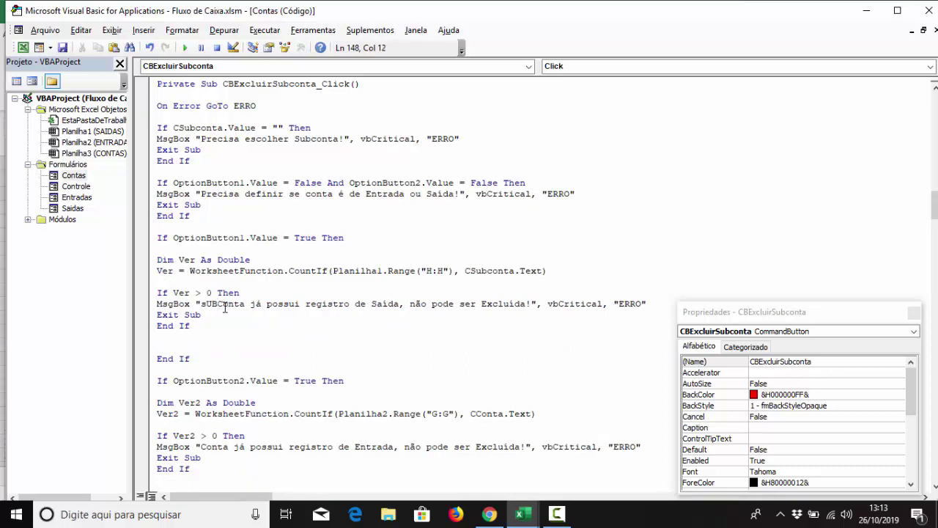
{"action": "key", "text": "BackSpace"}
{"action": "key", "text": "BackSpace"}
{"action": "key", "text": "BackSpace"}
{"action": "type", "text": "Sub"}
On the Ver2 line, change Range("G:G") to Range("H:H") and CConta to CSubconta
{"action": "scroll", "coordinate": [511, 317], "scroll_direction": "down", "scroll_amount": 2}
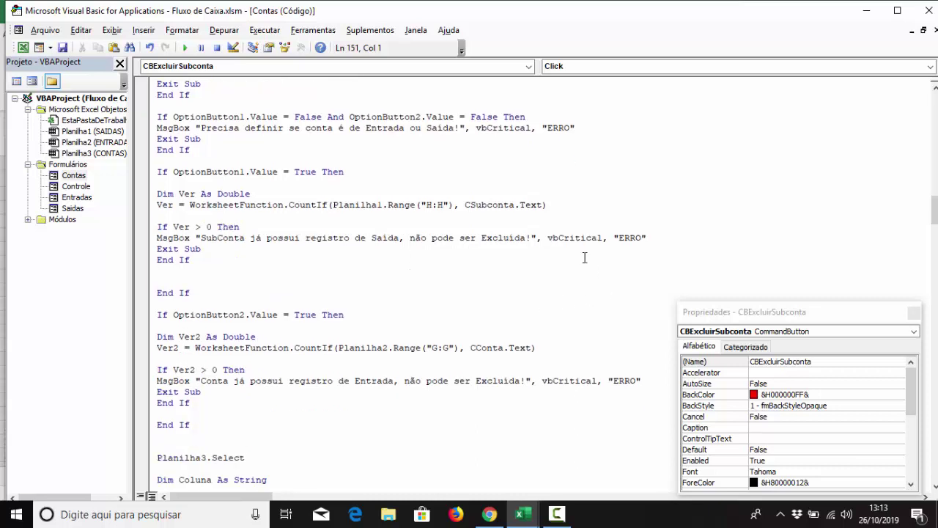
{"action": "left_click", "coordinate": [914, 313]}
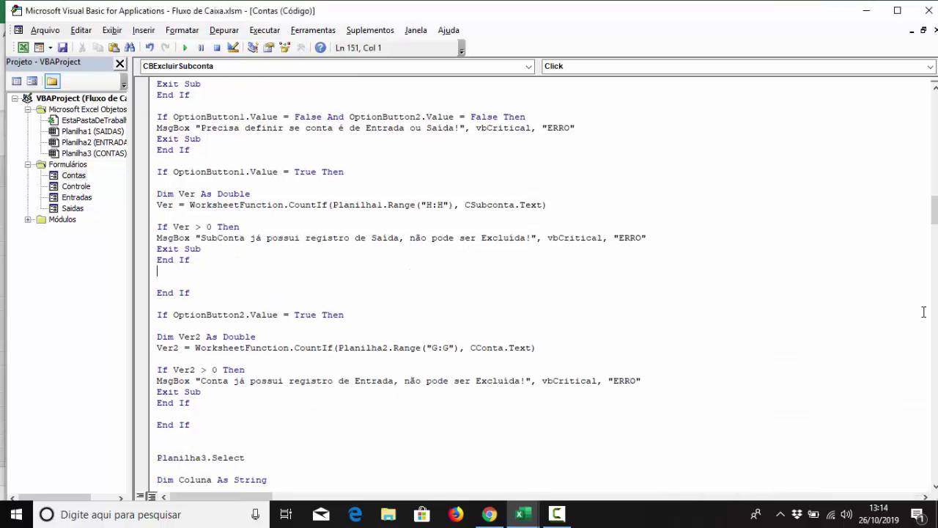
{"action": "scroll", "coordinate": [387, 288], "scroll_direction": "down", "scroll_amount": 2}
{"action": "left_click", "coordinate": [436, 285]}
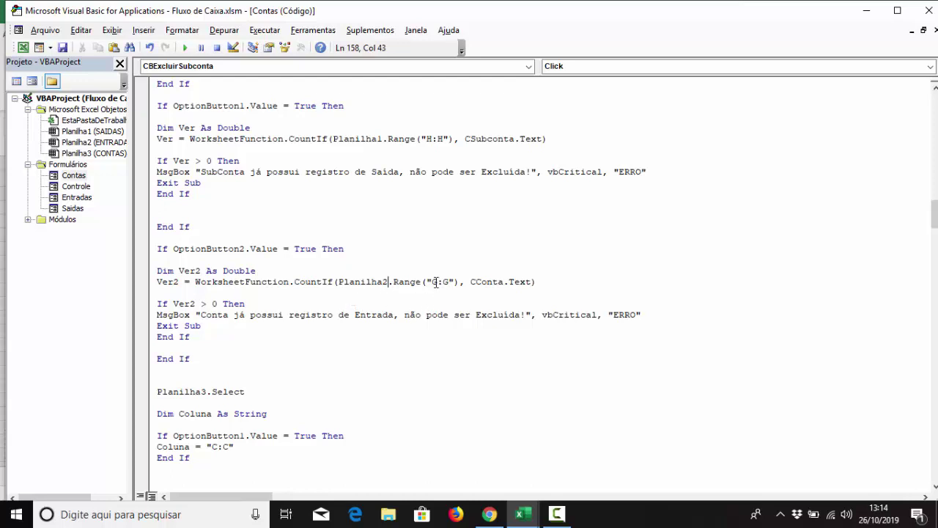
{"action": "key", "text": "BackSpace"}
{"action": "type", "text": "H"}
{"action": "left_click", "coordinate": [450, 282]}
{"action": "left_click", "coordinate": [477, 281]}
{"action": "type", "text": "SUB"}
{"action": "left_click", "coordinate": [417, 308]}
Edit the Entrada error message to read "SubConta já possui…"
{"action": "left_click", "coordinate": [204, 316]}
{"action": "type", "text": "Su"}
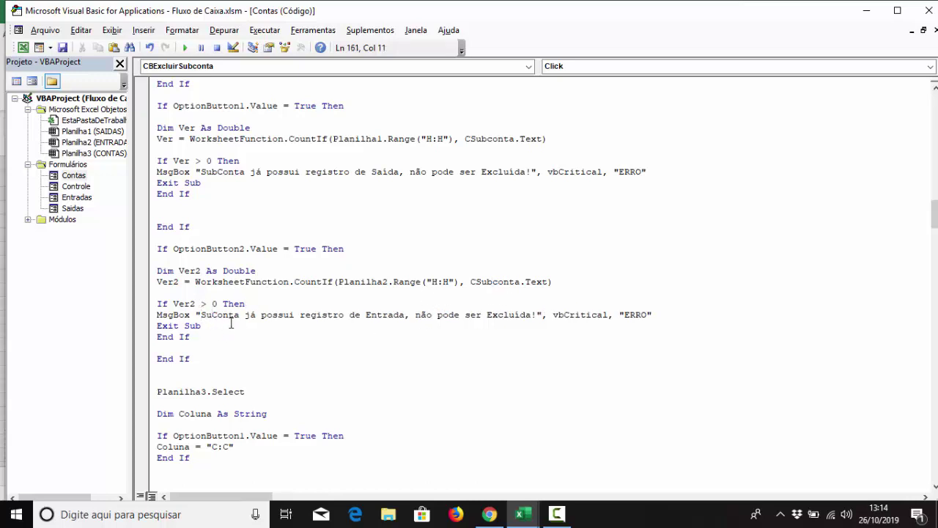
{"action": "type", "text": "b"}
{"action": "left_click", "coordinate": [322, 326]}
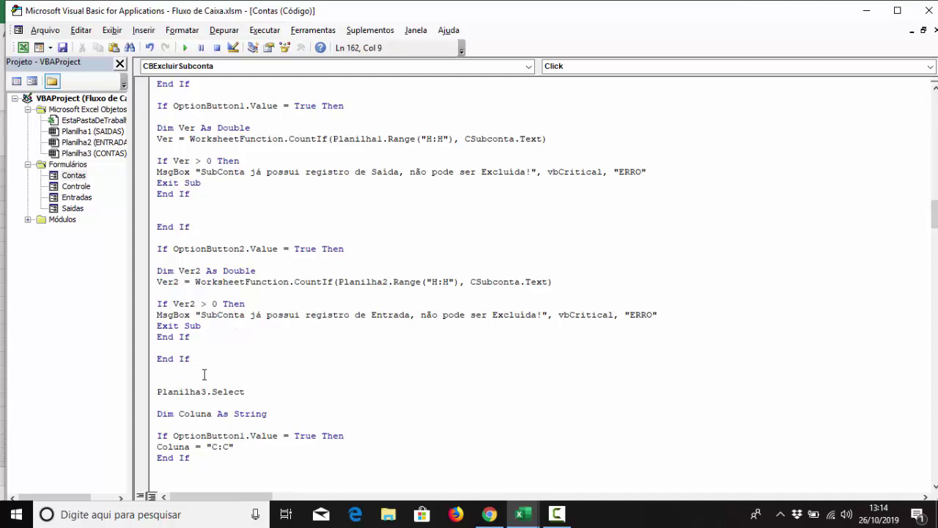
{"action": "left_click", "coordinate": [165, 370]}
Confirm on the ENTRADAS sheet that subaccounts are in column H
{"action": "left_click", "coordinate": [22, 47]}
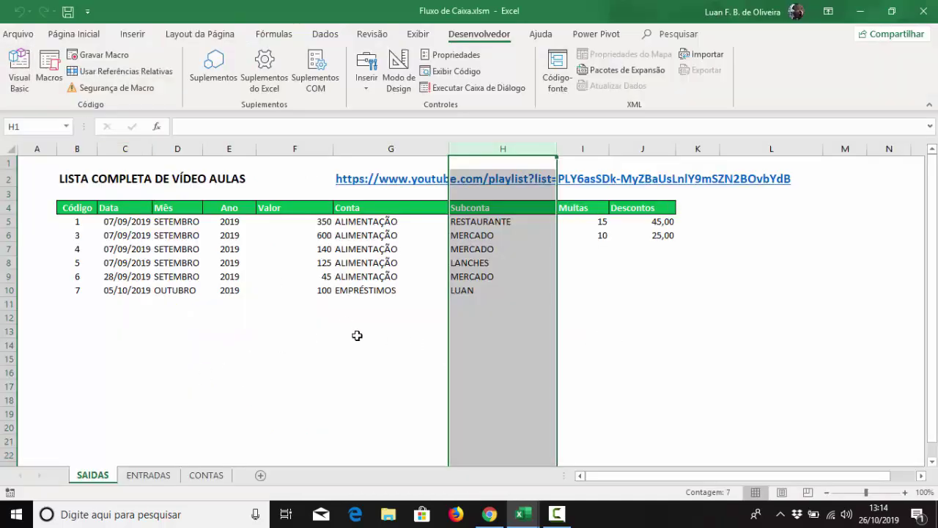
{"action": "left_click", "coordinate": [149, 475]}
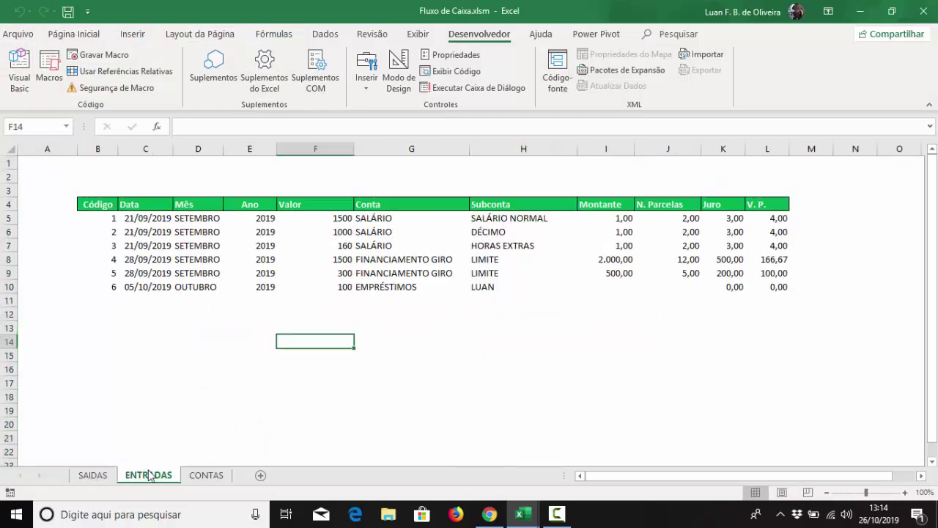
{"action": "left_click", "coordinate": [531, 147]}
{"action": "left_click", "coordinate": [521, 287]}
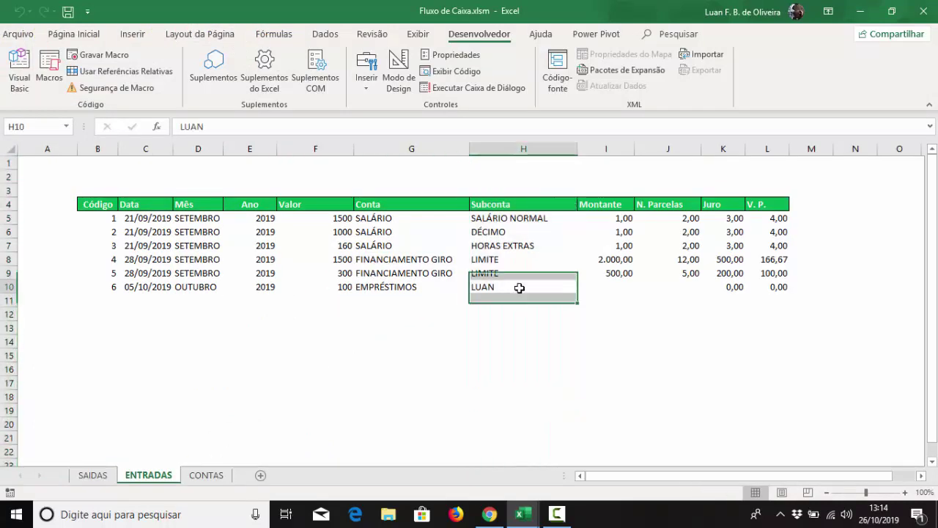
{"action": "left_click", "coordinate": [22, 77]}
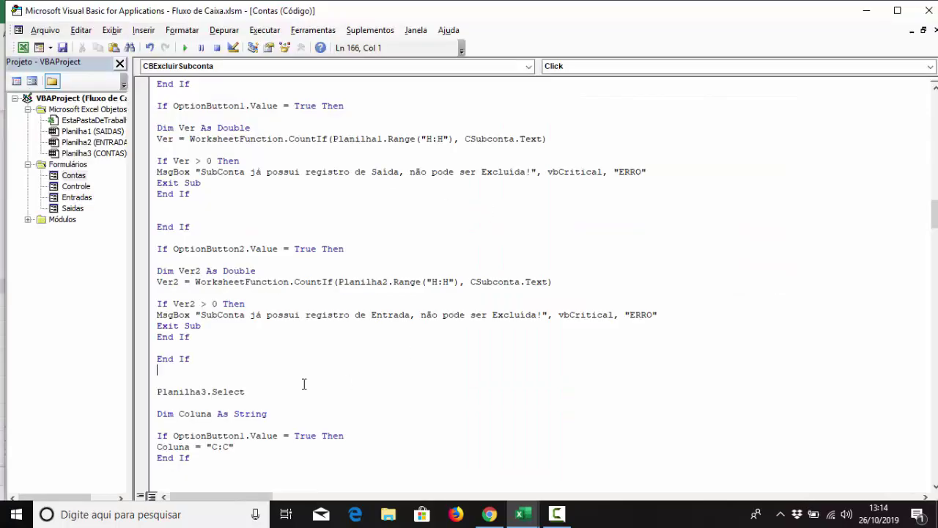
Delete both option-dependent If blocks that set Coluna
{"action": "scroll", "coordinate": [304, 384], "scroll_direction": "down", "scroll_amount": 2}
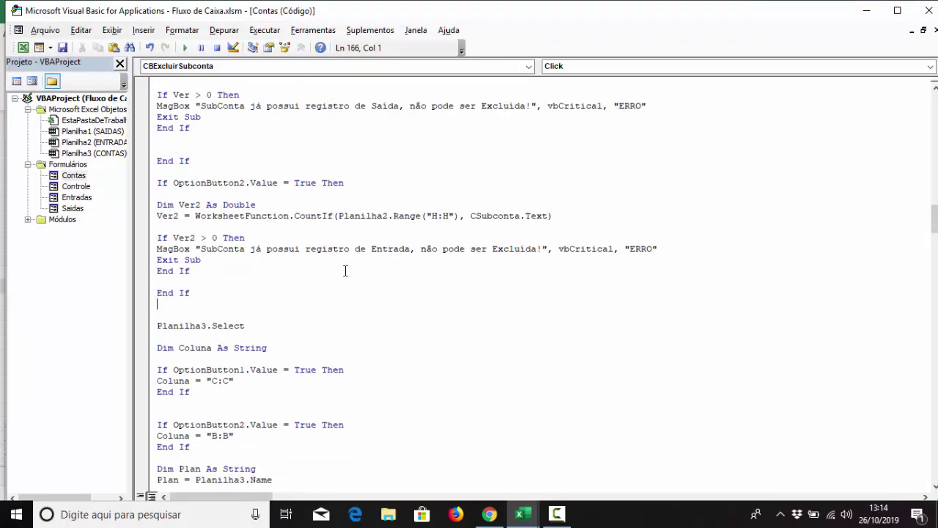
{"action": "scroll", "coordinate": [296, 177], "scroll_direction": "up", "scroll_amount": 3}
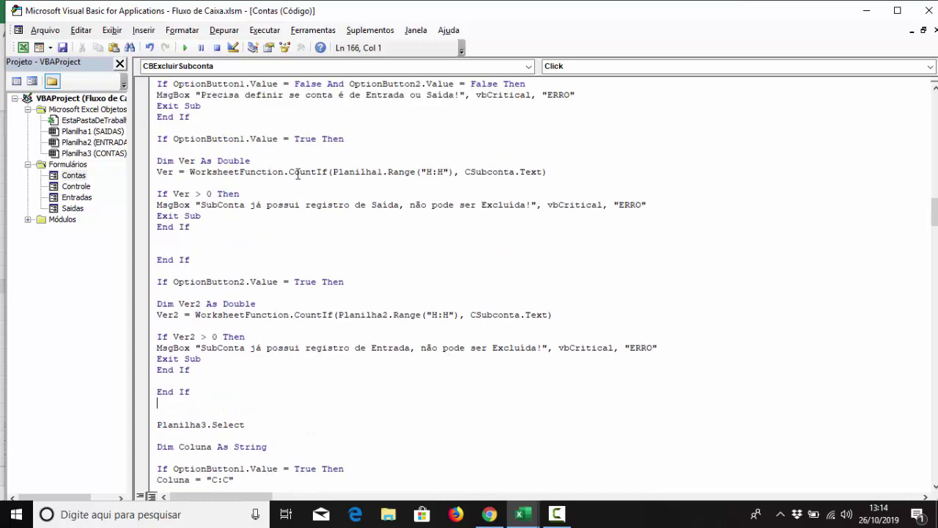
{"action": "scroll", "coordinate": [300, 173], "scroll_direction": "down", "scroll_amount": 2}
{"action": "scroll", "coordinate": [303, 173], "scroll_direction": "down", "scroll_amount": 3}
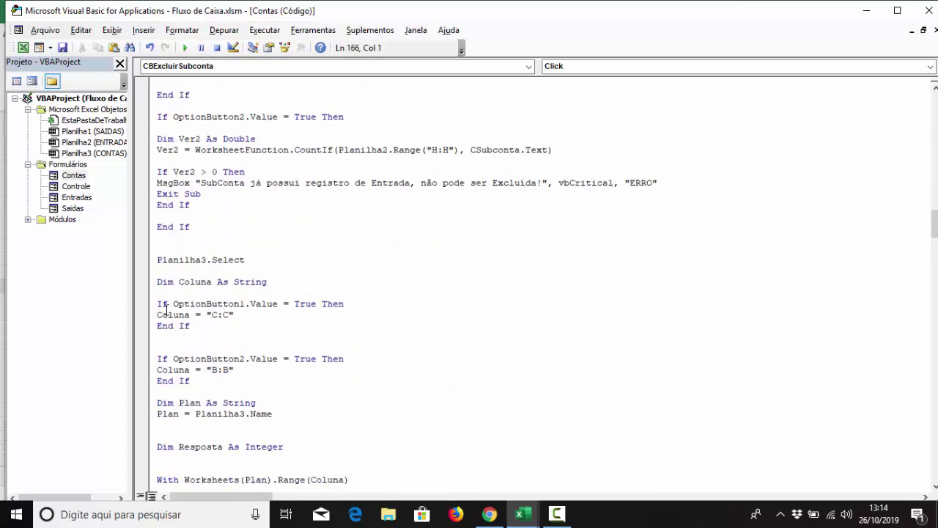
{"action": "left_click", "coordinate": [185, 259]}
{"action": "left_click", "coordinate": [110, 154]}
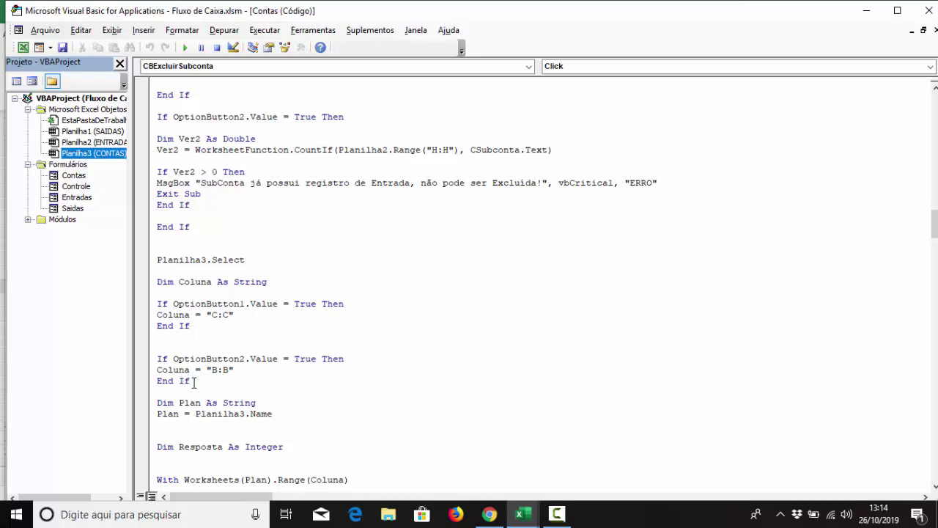
{"action": "left_click_drag", "start_coordinate": [194, 381], "coordinate": [139, 310]}
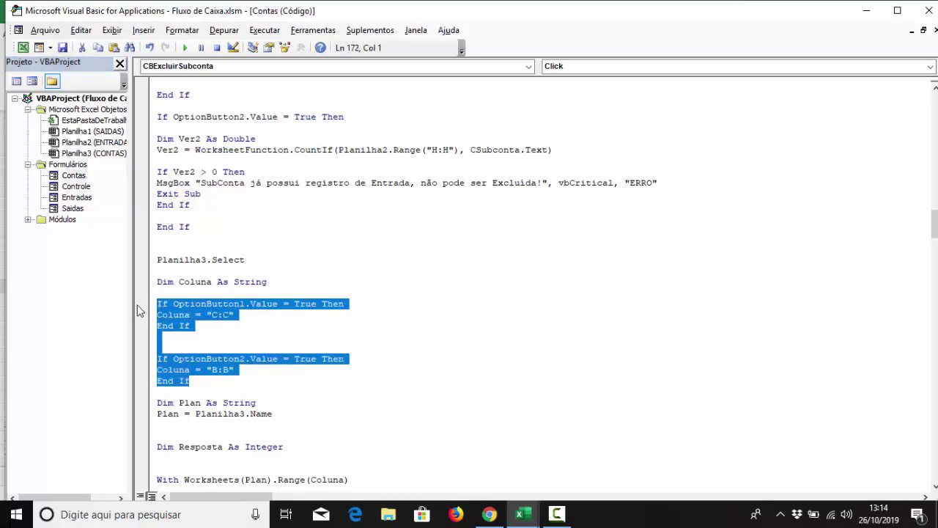
{"action": "key", "text": "Delete"}
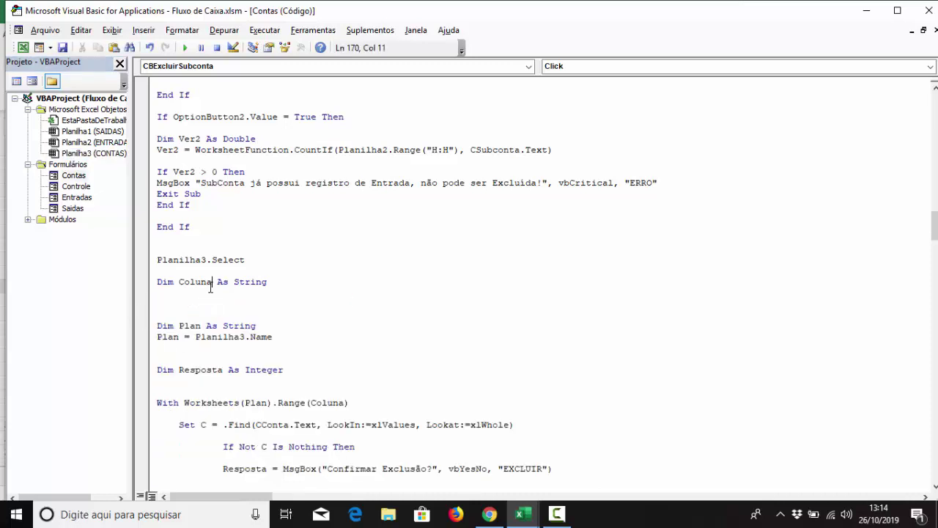
Add a single Coluna = "" assignment below the declaration
{"action": "left_click_drag", "start_coordinate": [211, 283], "coordinate": [178, 283]}
{"action": "key", "text": "ctrl+c"}
{"action": "left_click", "coordinate": [170, 305]}
{"action": "key", "text": "ctrl+v"}
{"action": "type", "text": "= \"\""}
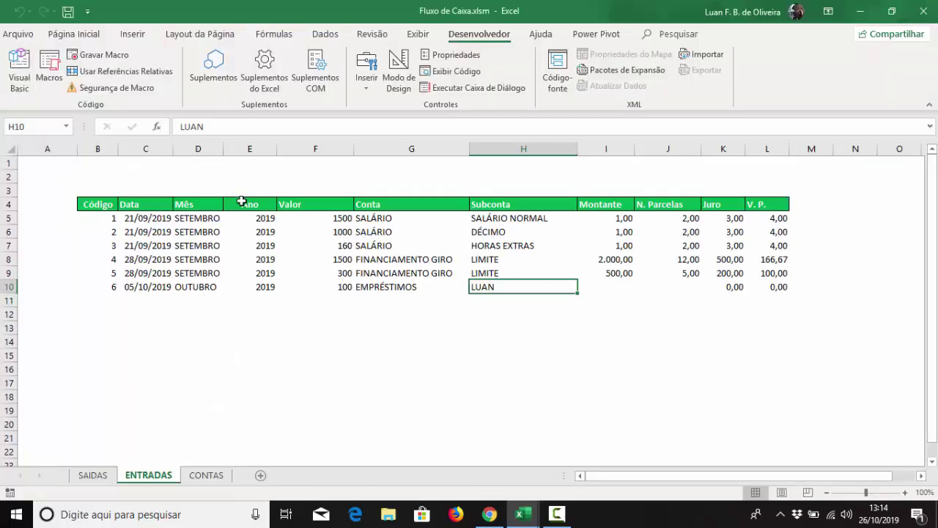
Check where CONTAS subaccount columns start, then set Coluna = "E:AAA"
{"action": "left_click", "coordinate": [23, 47]}
{"action": "left_click", "coordinate": [206, 475]}
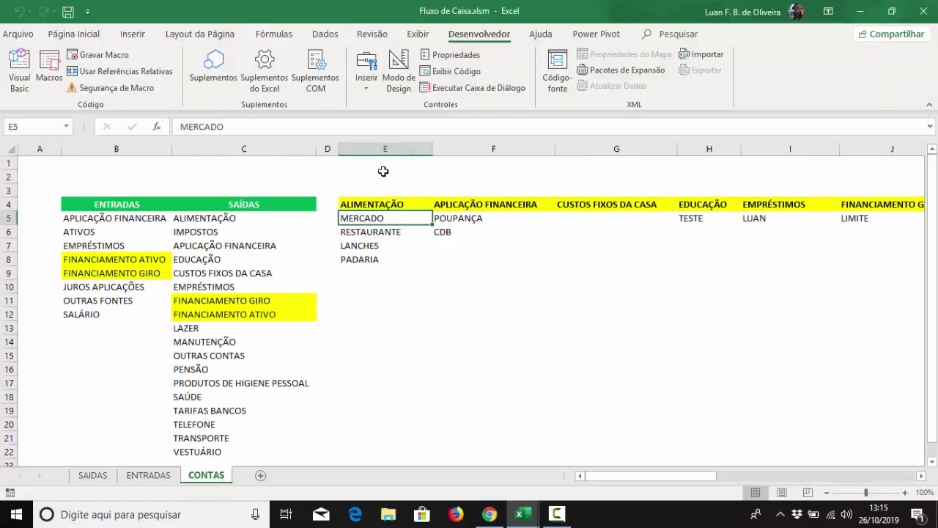
{"action": "left_click", "coordinate": [385, 148]}
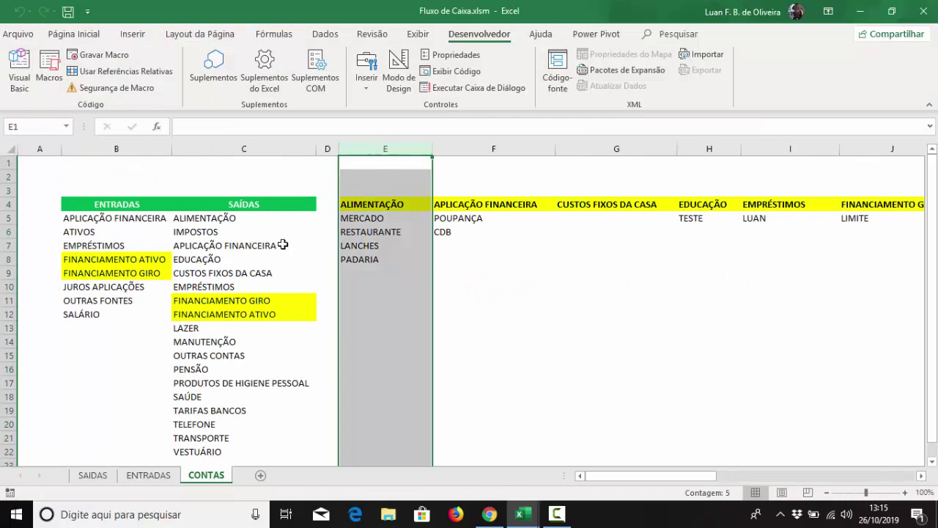
{"action": "left_click", "coordinate": [19, 77]}
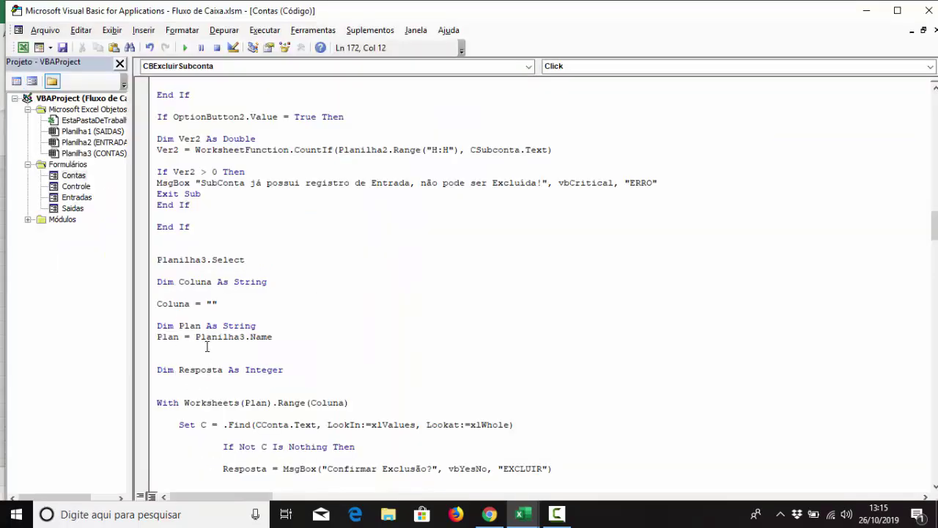
{"action": "left_click", "coordinate": [214, 303]}
{"action": "type", "text": "E:"}
{"action": "type", "text": "AAA"}
Remove the extra blank lines around Dim Resposta
{"action": "left_click", "coordinate": [276, 377]}
{"action": "scroll", "coordinate": [280, 352], "scroll_direction": "down", "scroll_amount": 2}
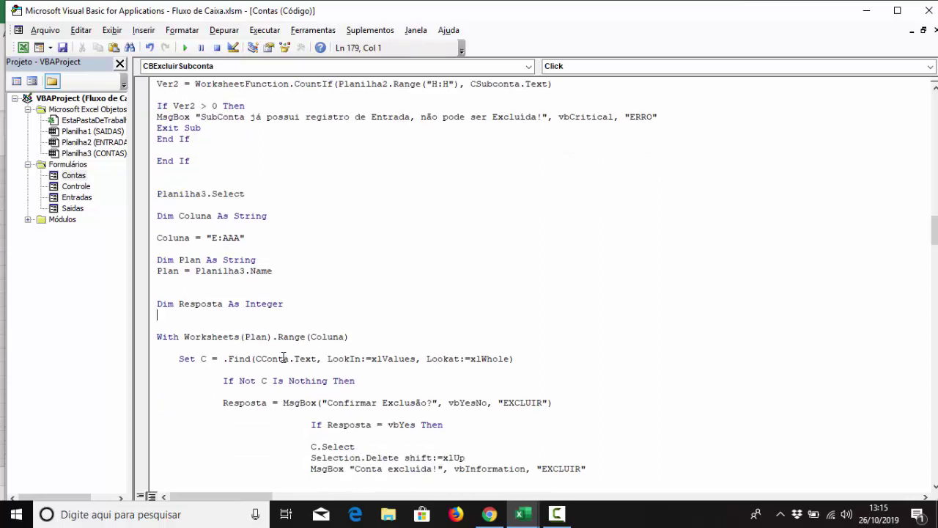
{"action": "key", "text": "BackSpace"}
{"action": "left_click", "coordinate": [176, 292]}
{"action": "key", "text": "BackSpace"}
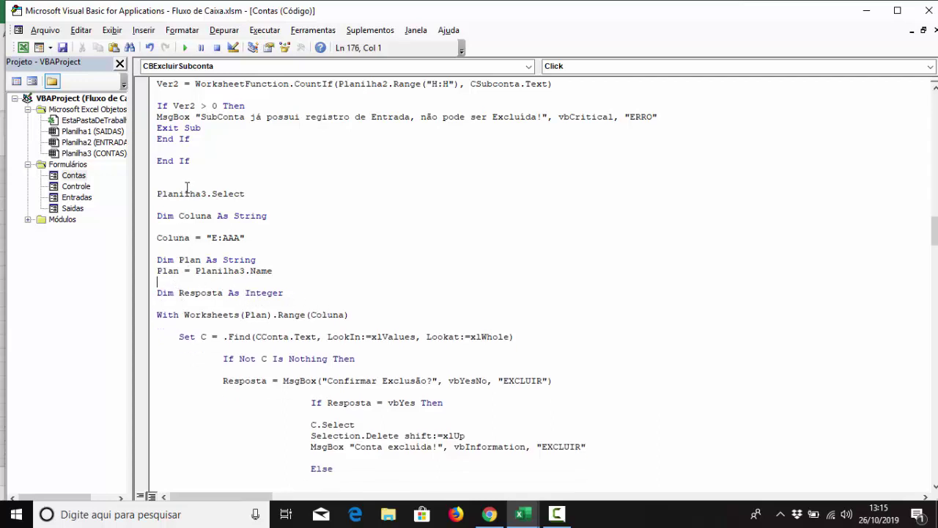
Change CConta.Text to CSubconta.Text in the .Find call
{"action": "left_click", "coordinate": [179, 238]}
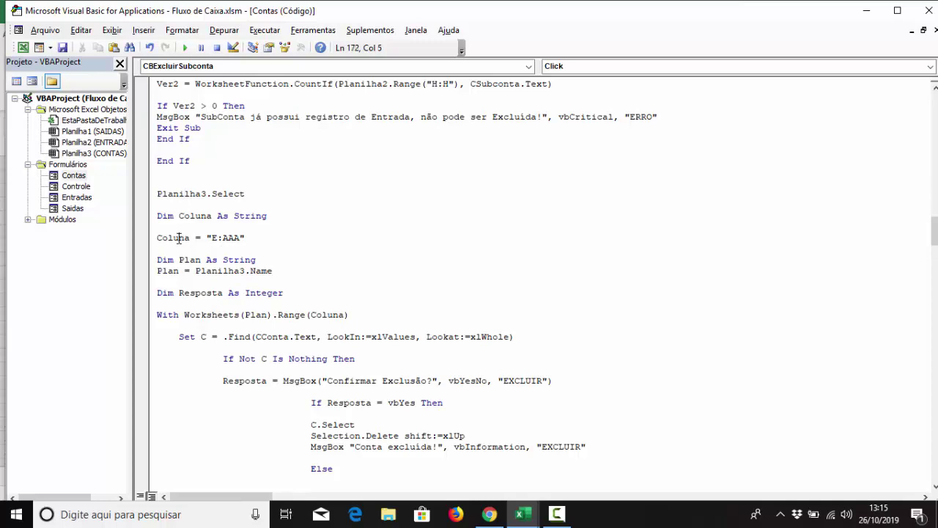
{"action": "left_click", "coordinate": [228, 238]}
{"action": "left_click", "coordinate": [261, 336]}
{"action": "type", "text": "SUb"}
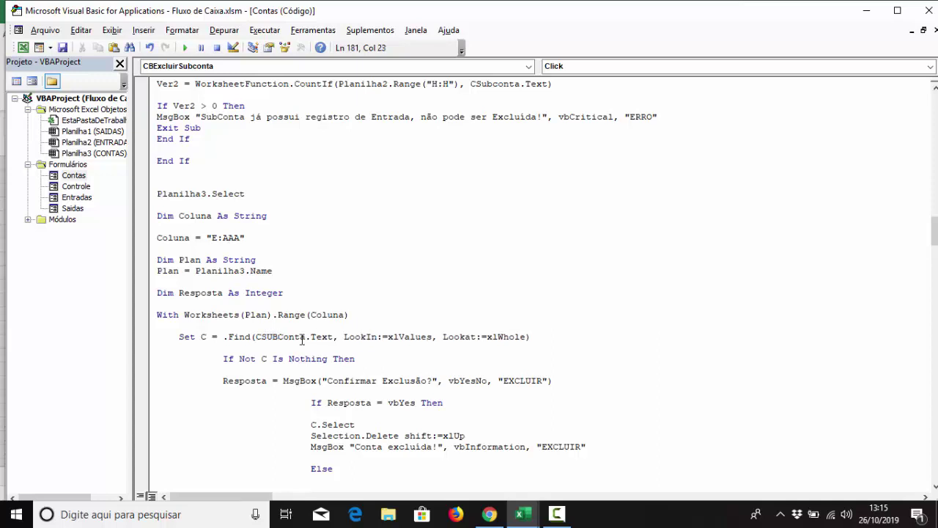
{"action": "left_click", "coordinate": [280, 396]}
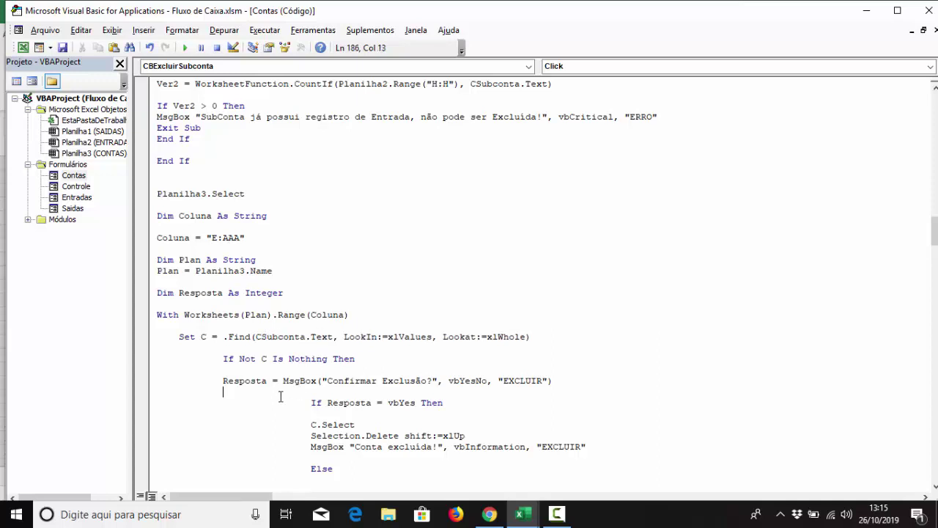
{"action": "left_click", "coordinate": [273, 336]}
Inspect how far the CONTAS columns extend, then select cell E6
{"action": "left_click", "coordinate": [23, 48]}
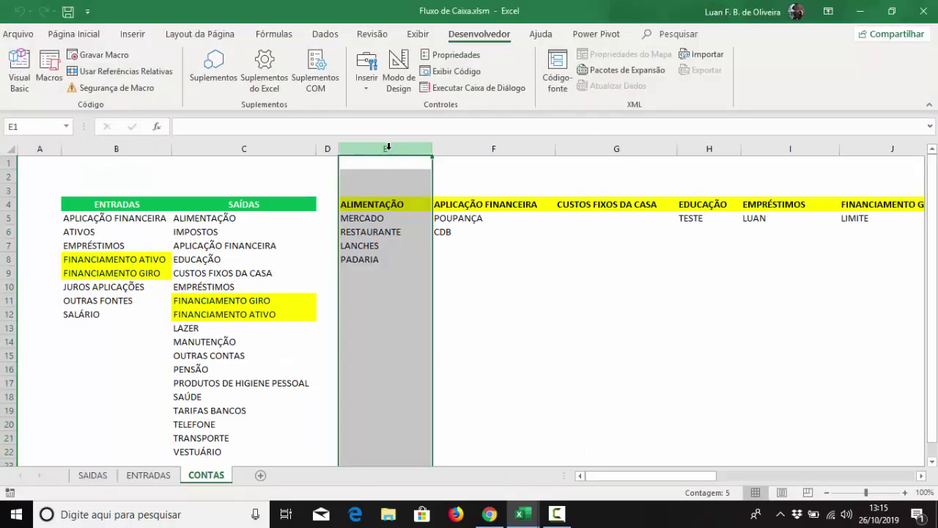
{"action": "key", "text": "ctrl+shift+Right"}
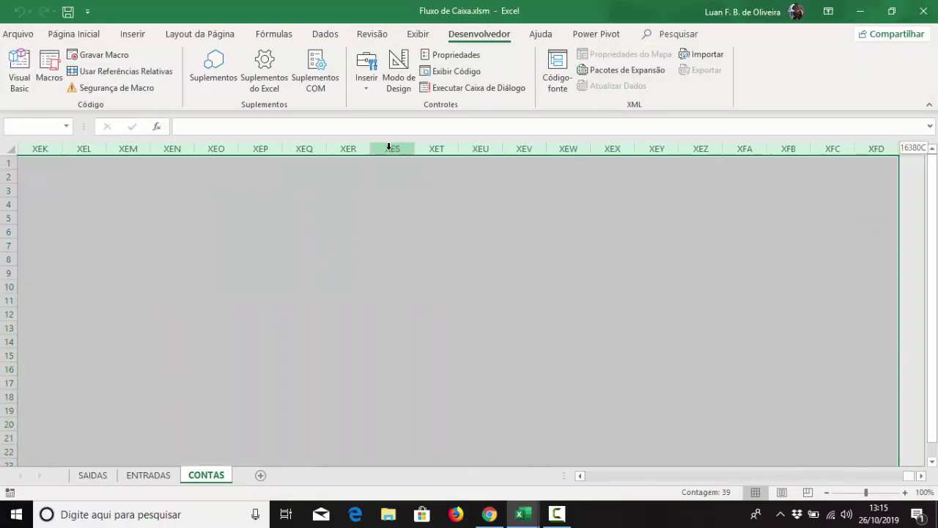
{"action": "key", "text": "shift+Left"}
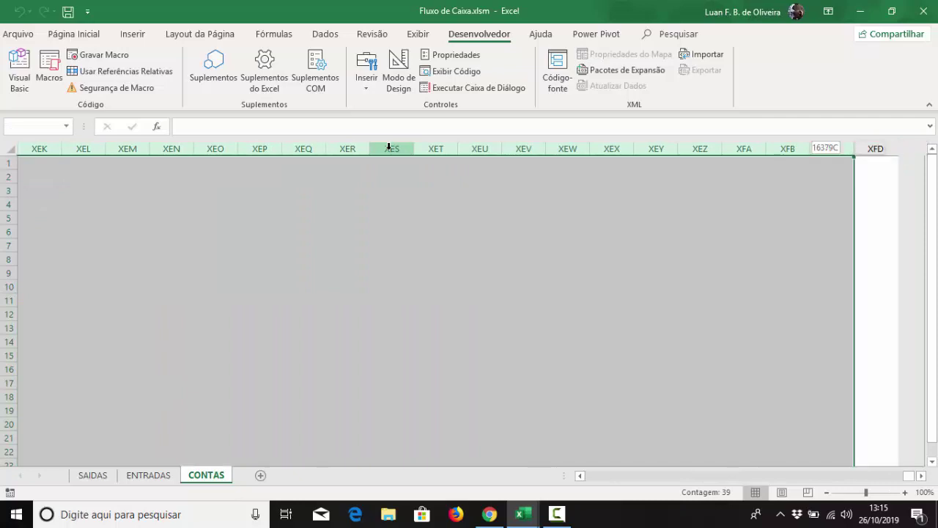
{"action": "key", "text": "shift+Left"}
{"action": "key", "text": "shift+Left"}
{"action": "key", "text": "shift+Left"}
{"action": "key", "text": "shift+Left"}
{"action": "key", "text": "shift+Left"}
{"action": "key", "text": "shift+Left"}
{"action": "key", "text": "shift+Left"}
{"action": "key", "text": "shift+Left"}
{"action": "key", "text": "shift+Left"}
{"action": "key", "text": "shift+Left"}
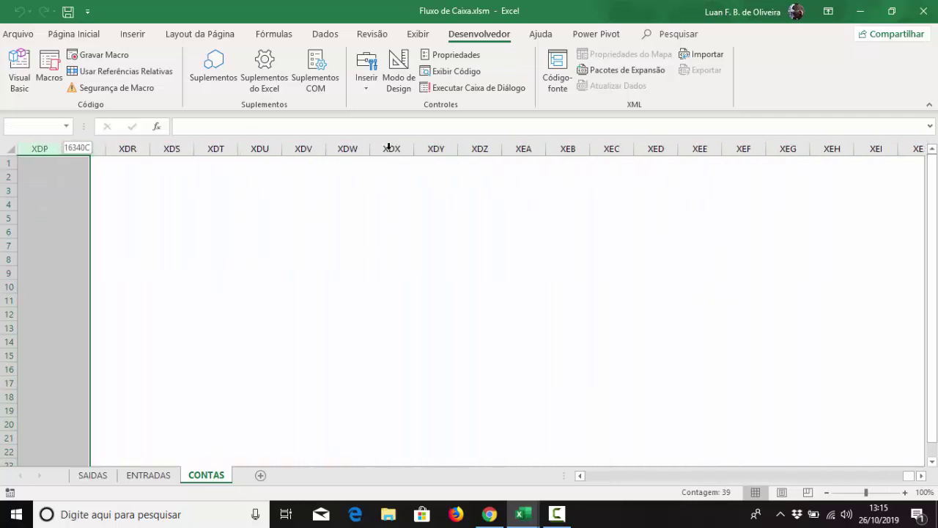
{"action": "key", "text": "shift+Left"}
{"action": "key", "text": "shift+Left"}
{"action": "key", "text": "shift+Left"}
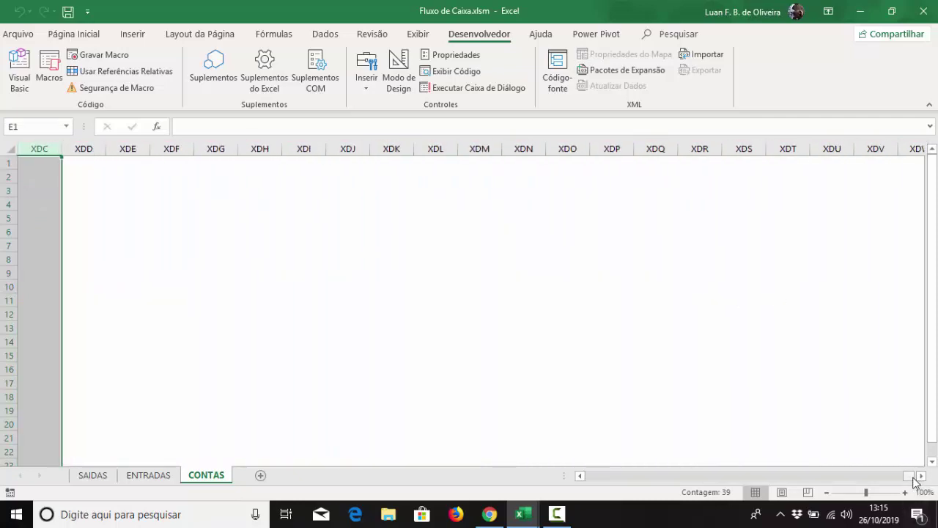
{"action": "left_click_drag", "start_coordinate": [909, 475], "coordinate": [578, 478]}
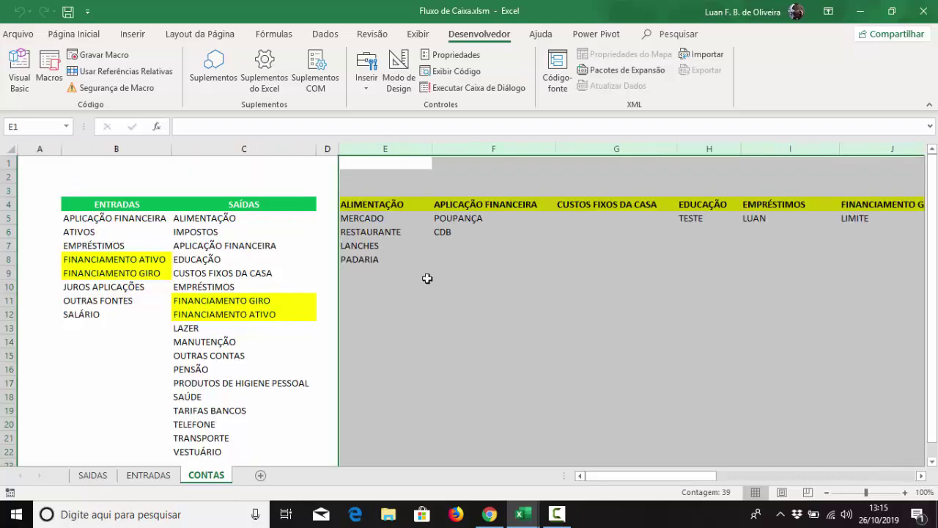
{"action": "left_click", "coordinate": [374, 231]}
Make the deletion success message refer to SubConta
{"action": "left_click", "coordinate": [16, 79]}
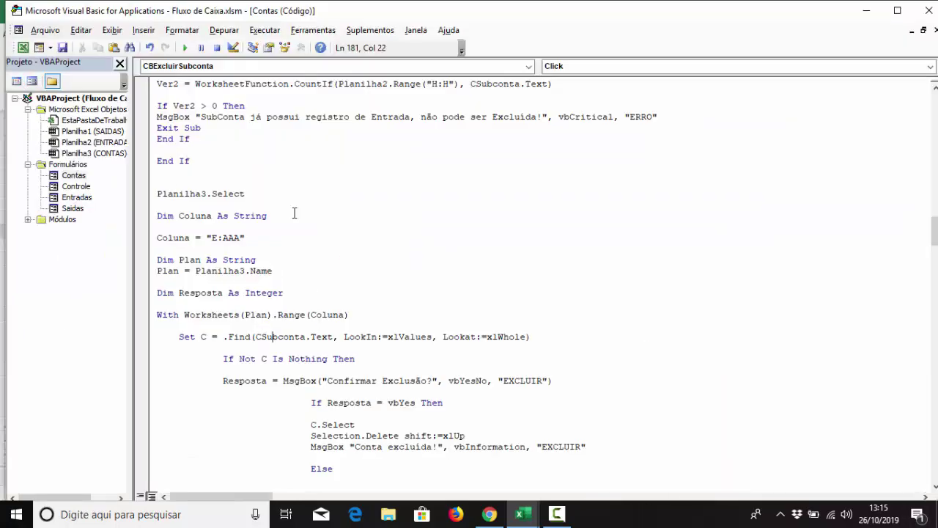
{"action": "left_click", "coordinate": [278, 325]}
{"action": "left_click_drag", "start_coordinate": [247, 238], "coordinate": [157, 238]}
{"action": "left_click", "coordinate": [315, 326]}
{"action": "scroll", "coordinate": [416, 338], "scroll_direction": "down", "scroll_amount": 2}
{"action": "scroll", "coordinate": [348, 373], "scroll_direction": "down", "scroll_amount": 1}
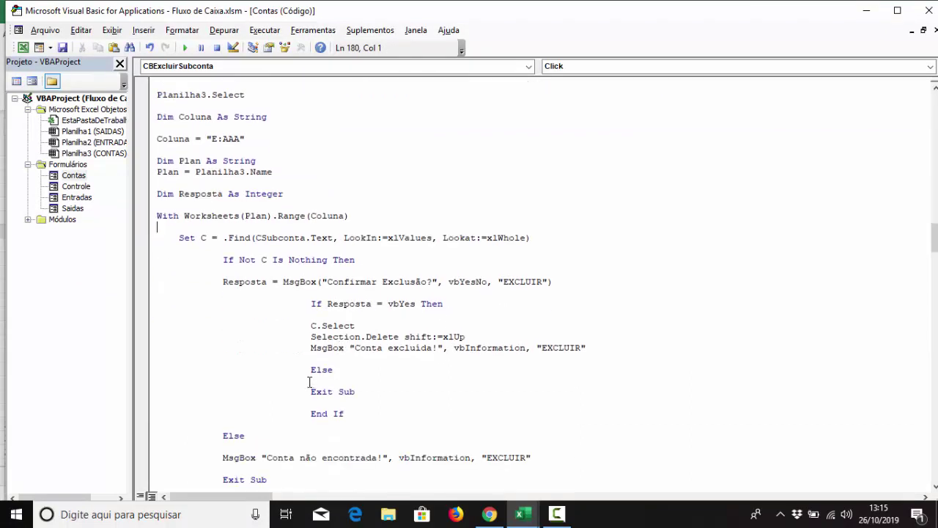
{"action": "left_click", "coordinate": [364, 283]}
{"action": "left_click", "coordinate": [520, 283]}
{"action": "left_click", "coordinate": [335, 325]}
{"action": "left_click", "coordinate": [361, 337]}
{"action": "left_click", "coordinate": [427, 337]}
{"action": "left_click", "coordinate": [357, 348]}
{"action": "type", "text": "Sub"}
{"action": "left_click", "coordinate": [525, 392]}
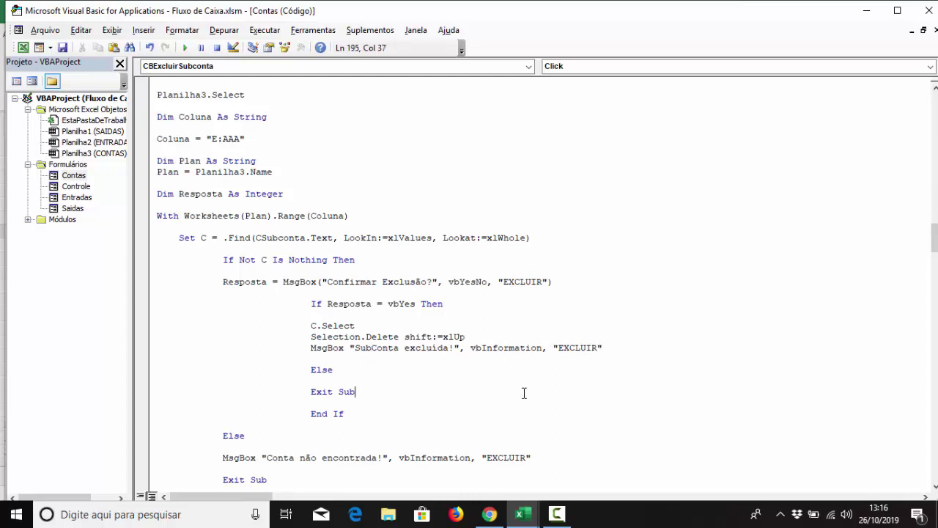
Change the not-found message to "SubConta não encontrada!"
{"action": "left_click_drag", "start_coordinate": [465, 337], "coordinate": [404, 337]}
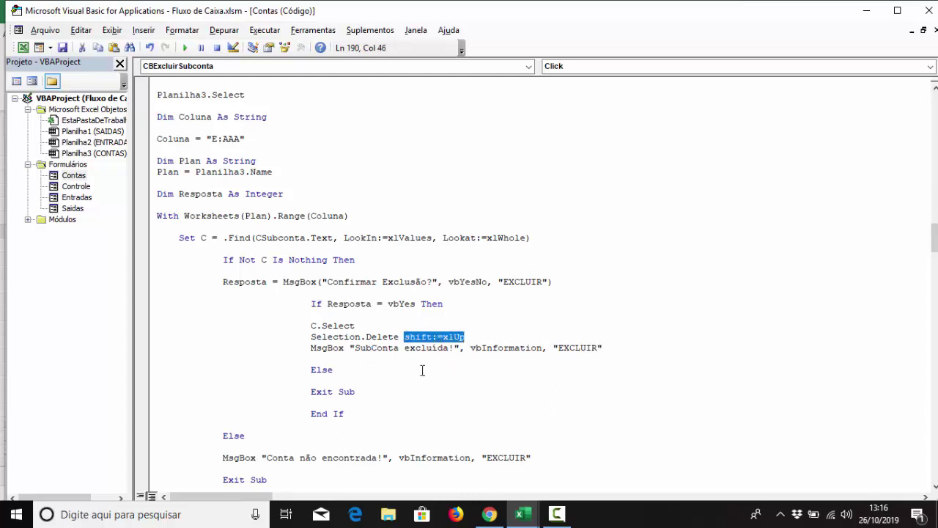
{"action": "scroll", "coordinate": [363, 379], "scroll_direction": "down", "scroll_amount": 2}
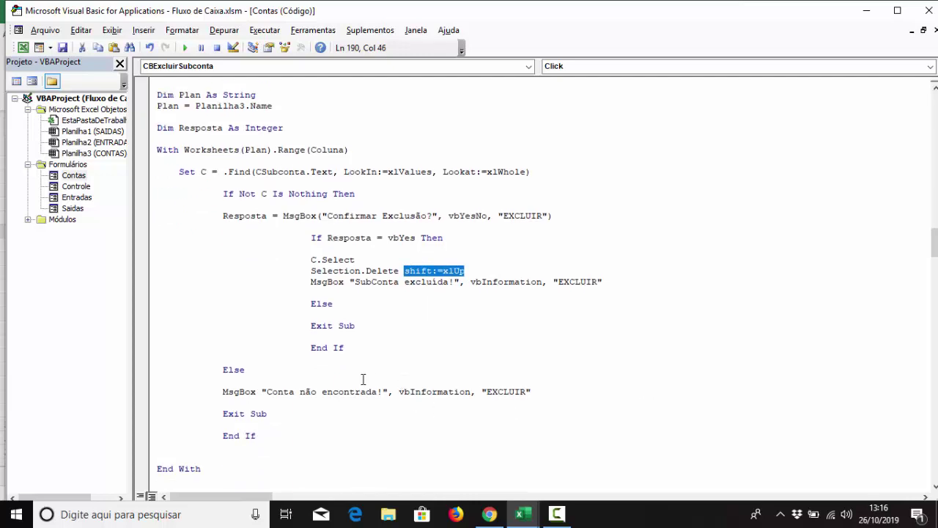
{"action": "left_click", "coordinate": [267, 391]}
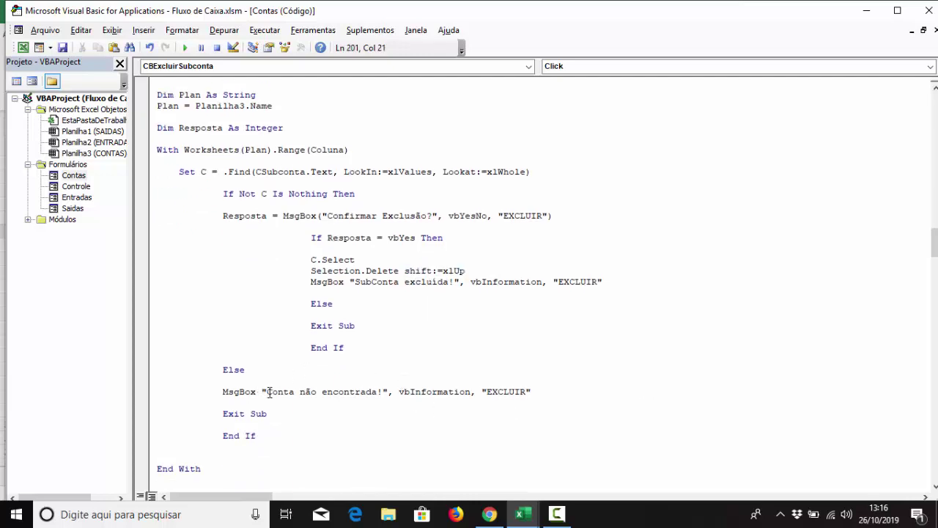
{"action": "type", "text": "Sub"}
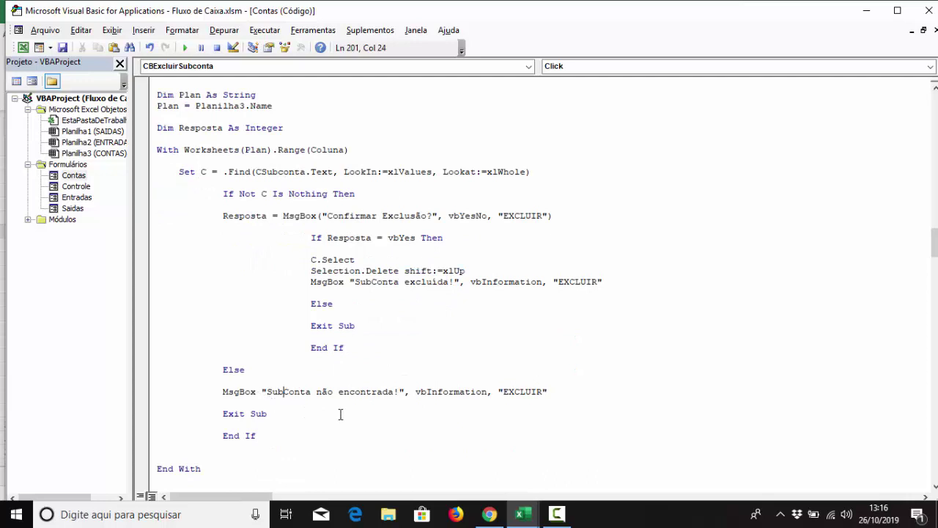
{"action": "left_click", "coordinate": [340, 415]}
Add Call Carregar_Subconta after End With
{"action": "scroll", "coordinate": [343, 407], "scroll_direction": "down", "scroll_amount": 3}
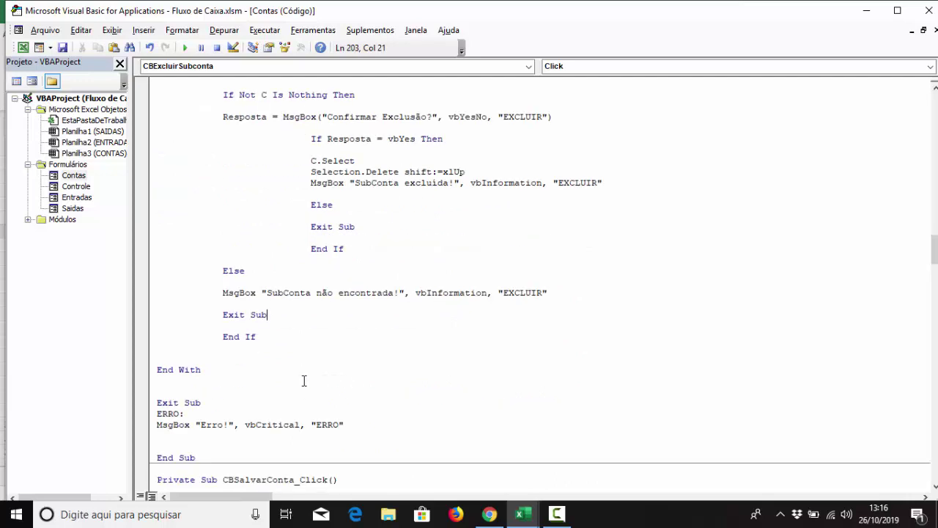
{"action": "left_click", "coordinate": [178, 382]}
{"action": "key", "text": "Return"}
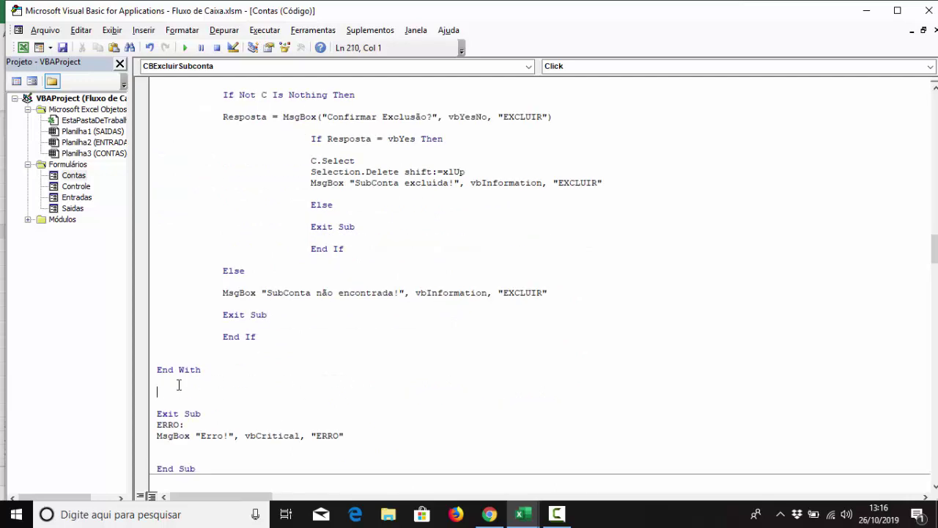
{"action": "type", "text": "call car"}
{"action": "type", "text": "regar"}
{"action": "key", "text": "ctrl+space"}
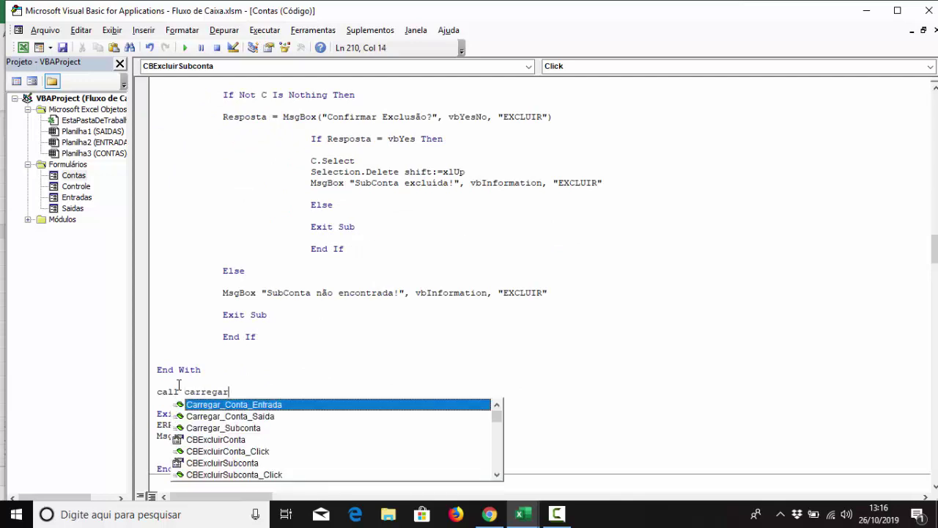
{"action": "double_click", "coordinate": [238, 428]}
{"action": "key", "text": "Return"}
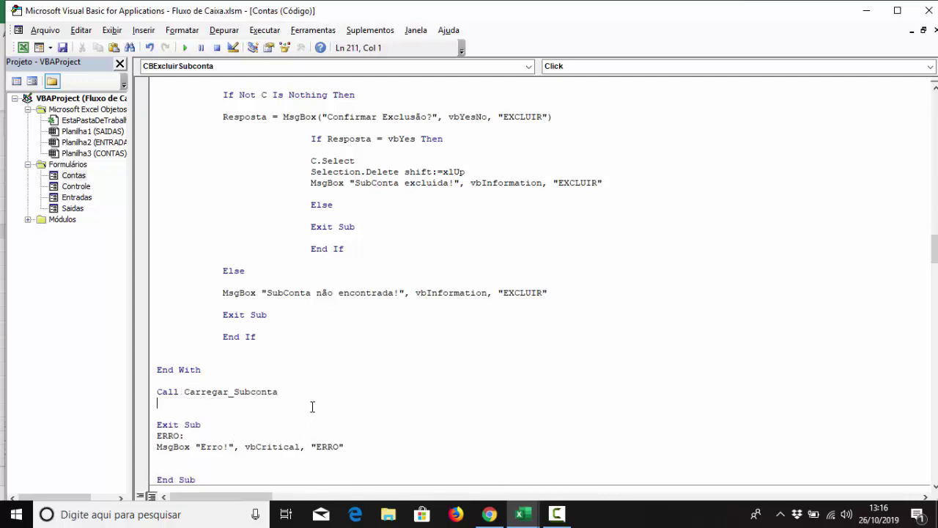
Save the workbook and return to the Contas form designer
{"action": "scroll", "coordinate": [370, 376], "scroll_direction": "up", "scroll_amount": 3}
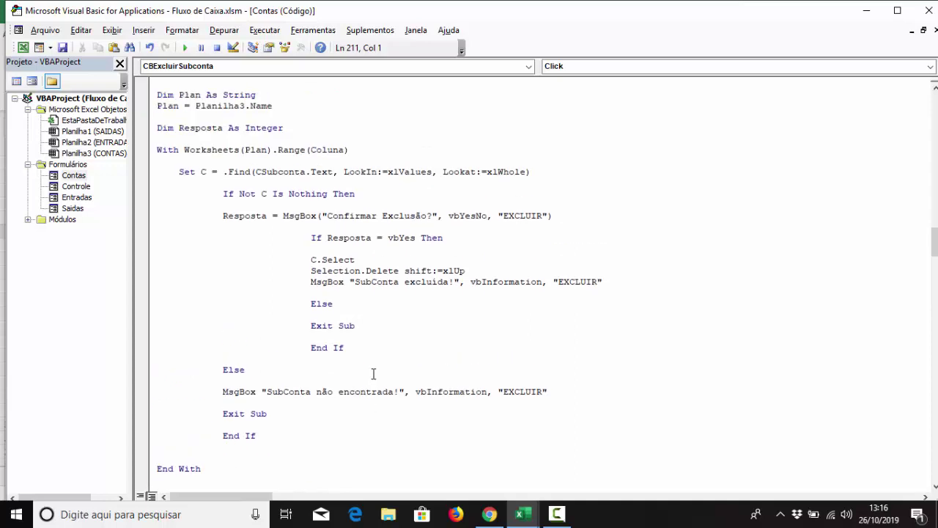
{"action": "scroll", "coordinate": [377, 374], "scroll_direction": "up", "scroll_amount": 2}
{"action": "scroll", "coordinate": [366, 367], "scroll_direction": "down", "scroll_amount": 3}
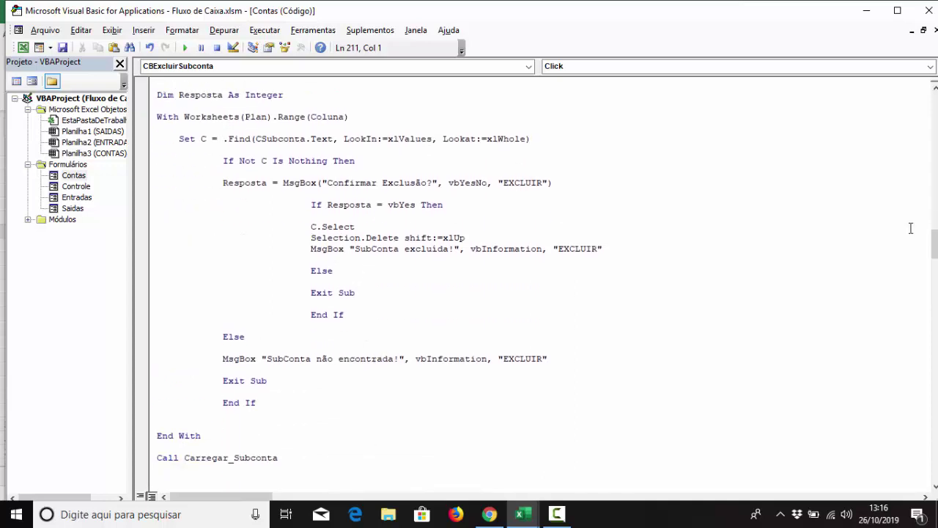
{"action": "left_click", "coordinate": [62, 47]}
{"action": "double_click", "coordinate": [73, 175]}
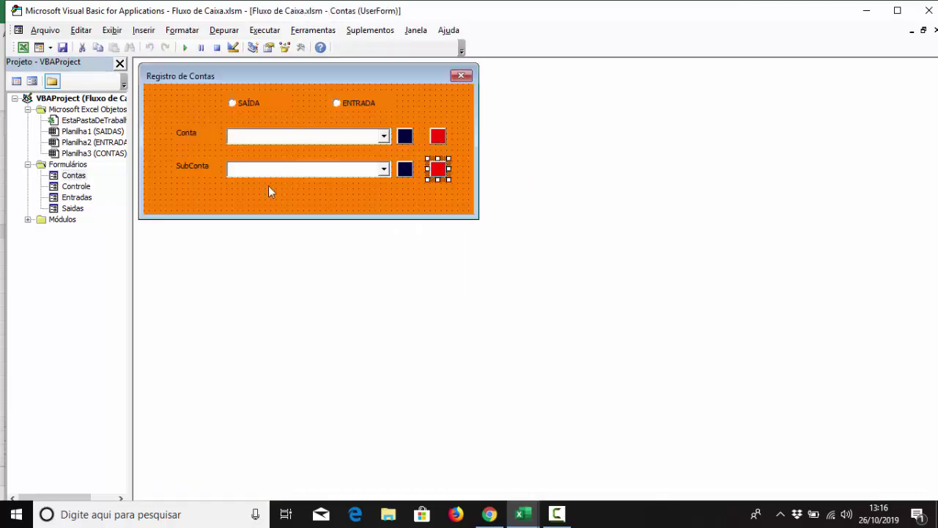
Run the Registro de Contas form and select SAÍDA, account EDUCAÇÃO and subaccount TESTE
{"action": "left_click", "coordinate": [185, 47]}
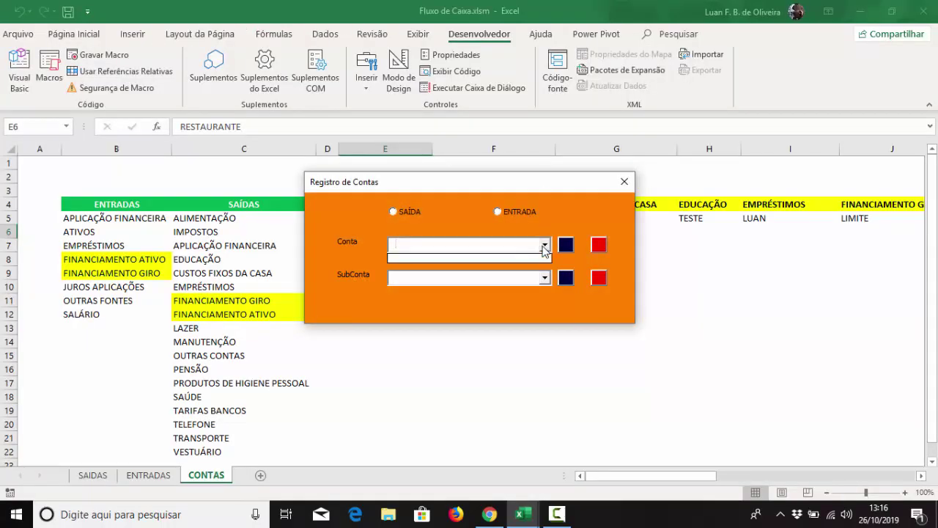
{"action": "left_click", "coordinate": [409, 213]}
{"action": "left_click", "coordinate": [544, 244]}
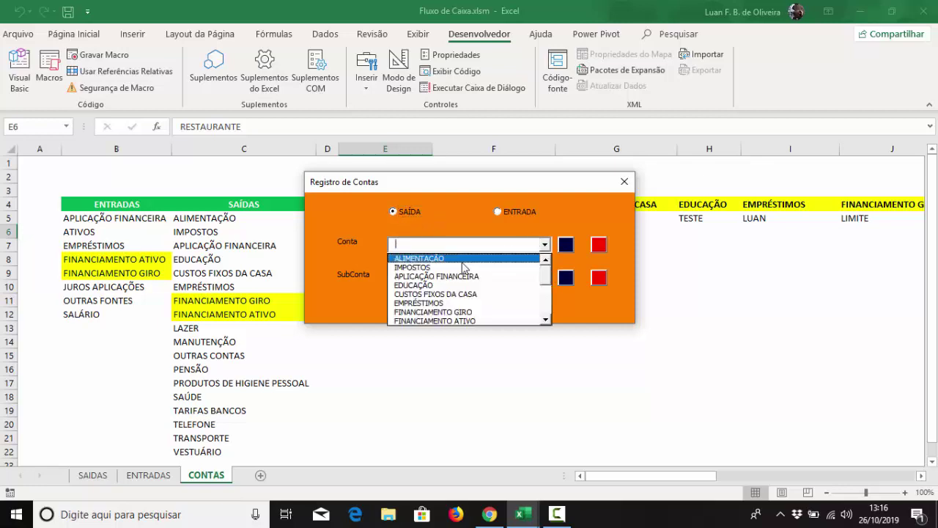
{"action": "left_click", "coordinate": [429, 286]}
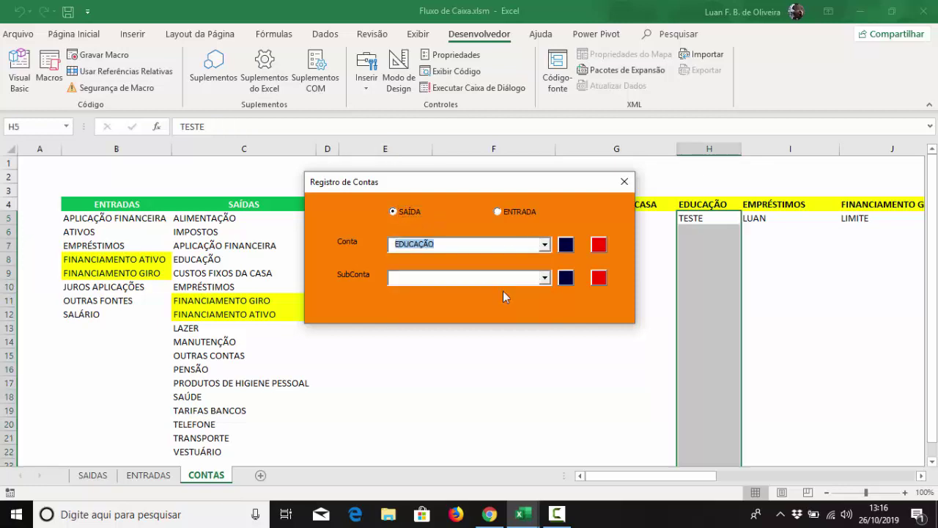
{"action": "left_click", "coordinate": [543, 278]}
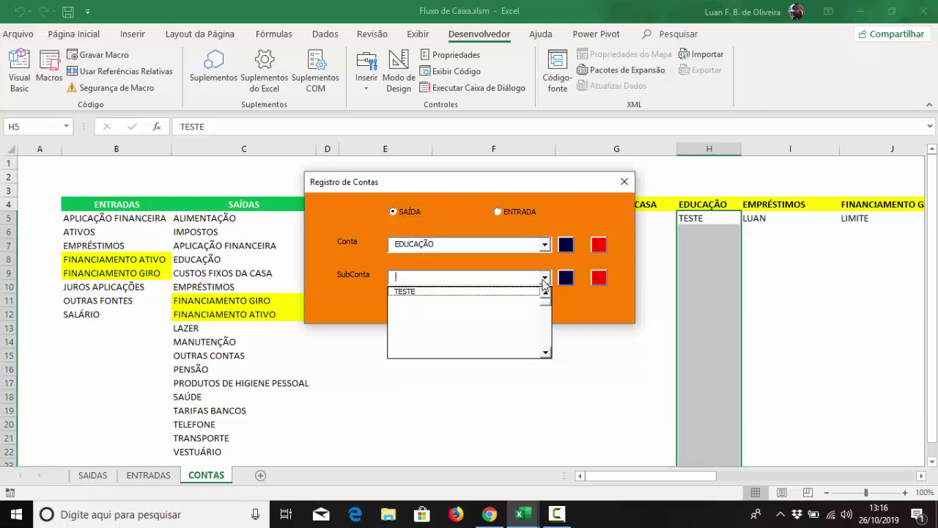
{"action": "left_click", "coordinate": [490, 293]}
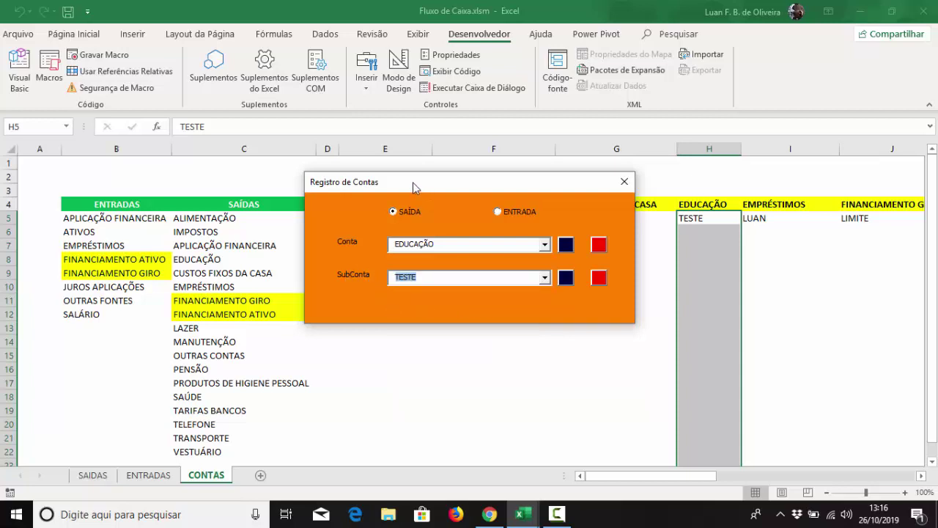
{"action": "left_click_drag", "start_coordinate": [415, 188], "coordinate": [330, 212]}
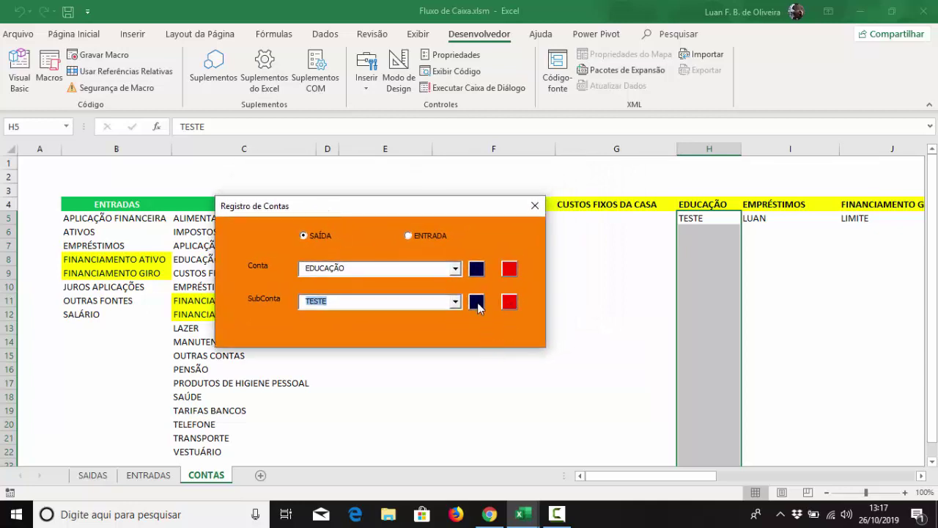
Delete the TESTE subaccount, confirming with Sim and OK, then close the form
{"action": "left_click", "coordinate": [476, 302]}
{"action": "left_click", "coordinate": [513, 307]}
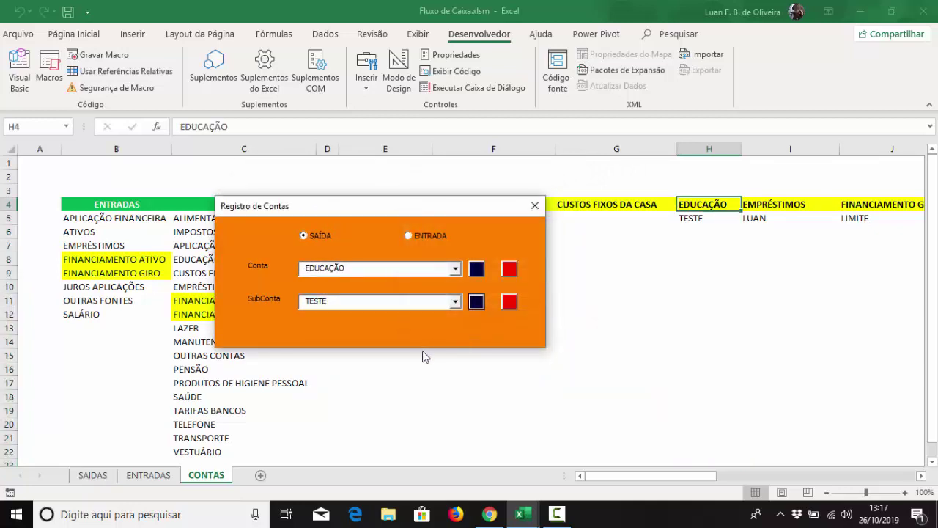
{"action": "left_click", "coordinate": [510, 308]}
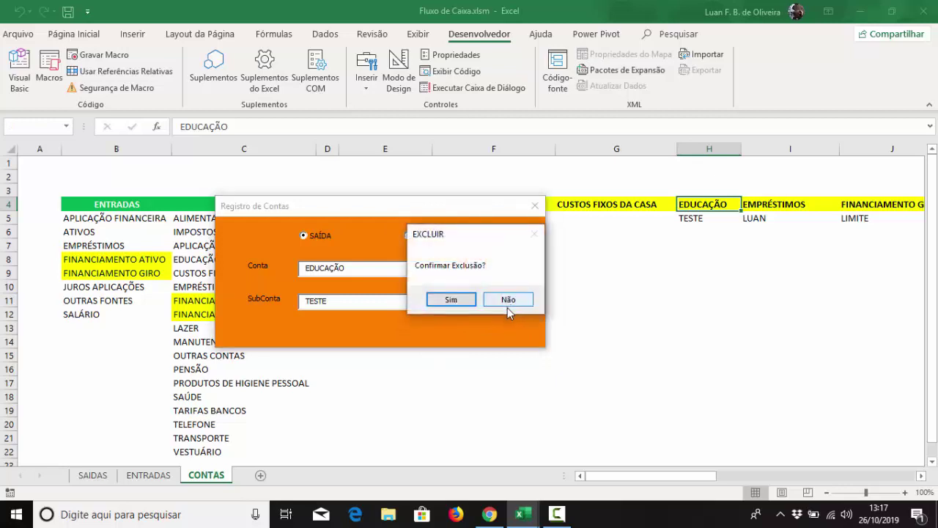
{"action": "left_click", "coordinate": [461, 307]}
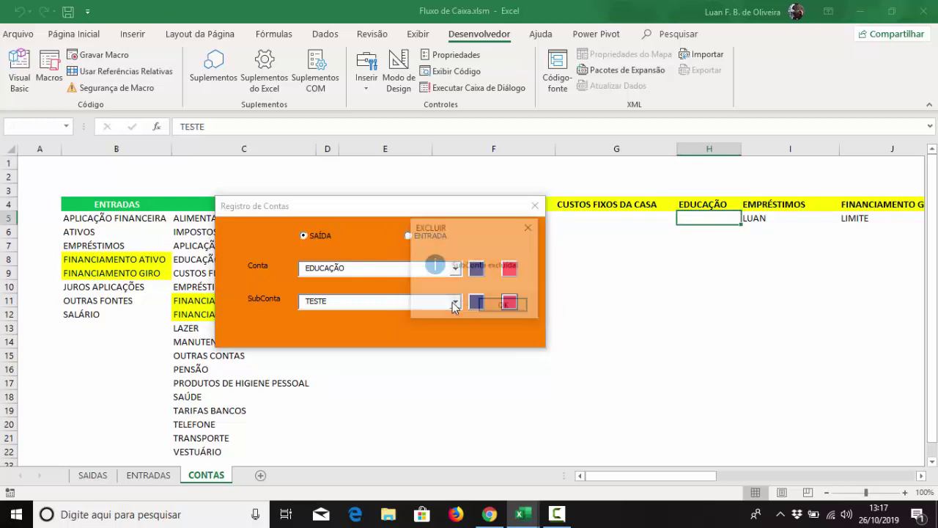
{"action": "left_click", "coordinate": [511, 309]}
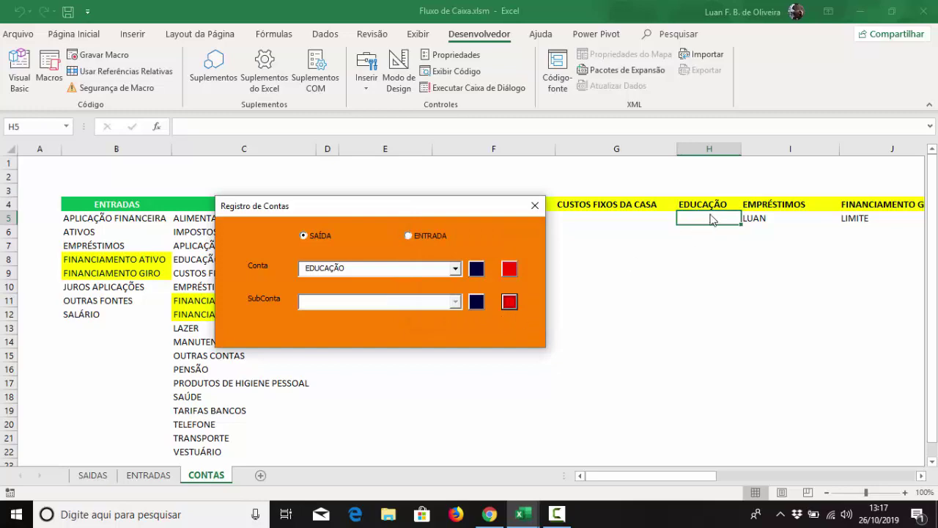
{"action": "left_click", "coordinate": [535, 206]}
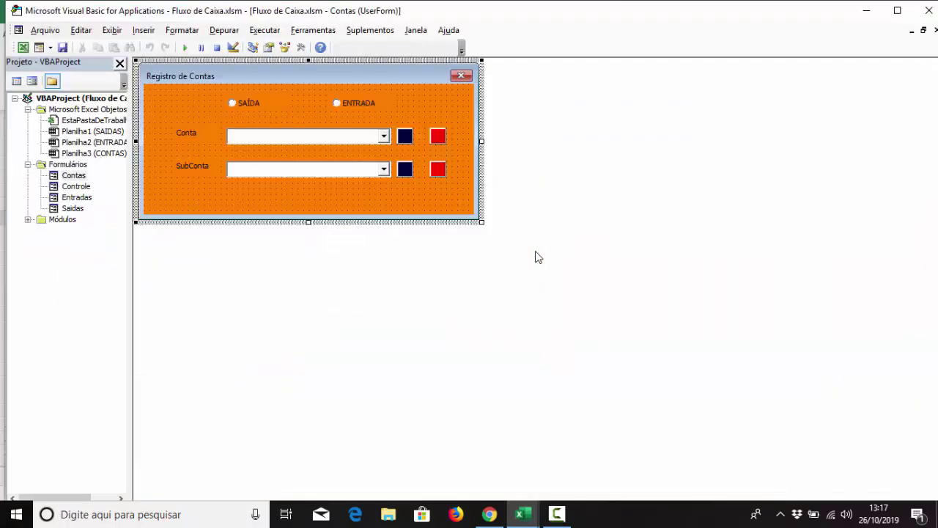
{"action": "left_click", "coordinate": [185, 48]}
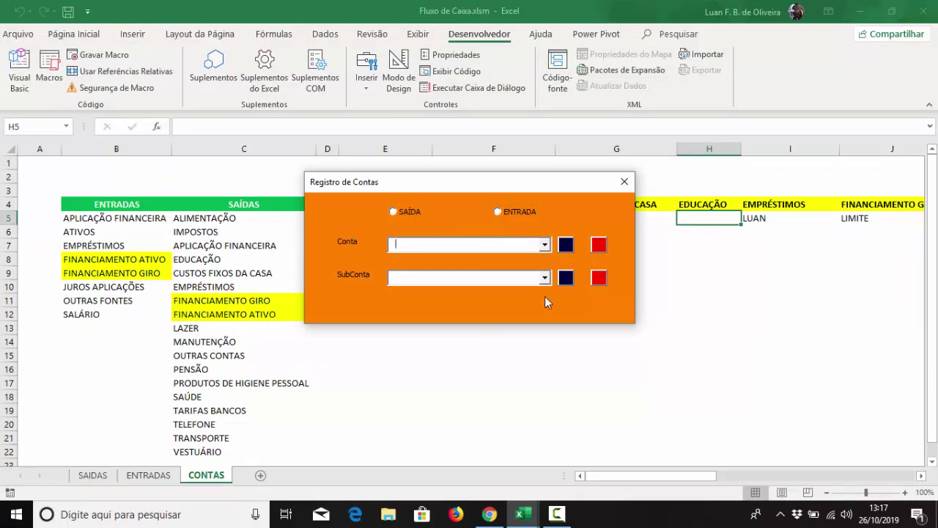
{"action": "left_click", "coordinate": [599, 281]}
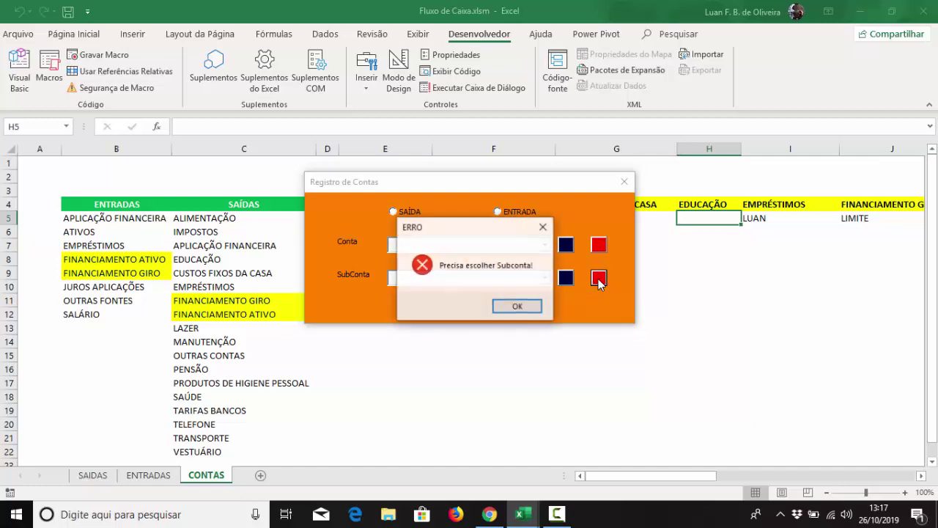
{"action": "left_click", "coordinate": [517, 307]}
{"action": "left_click", "coordinate": [545, 245]}
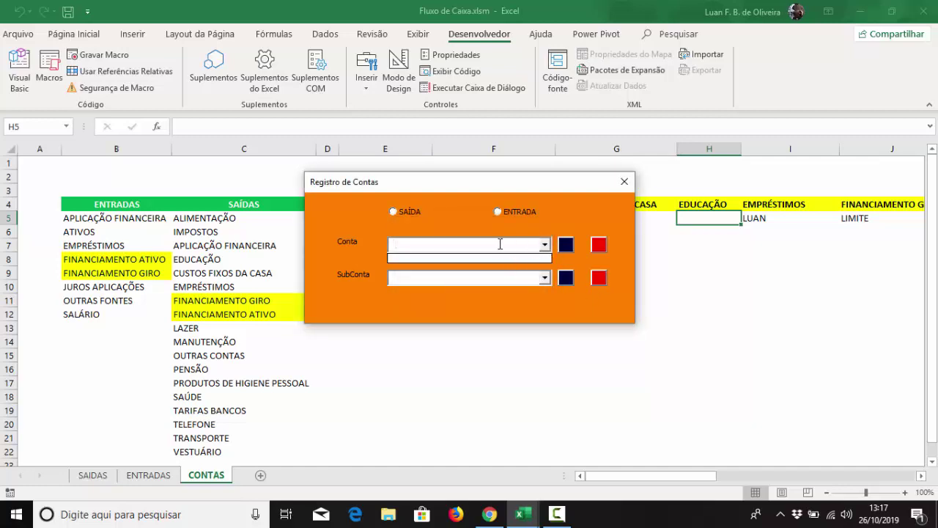
{"action": "left_click", "coordinate": [411, 217]}
{"action": "left_click", "coordinate": [544, 245]}
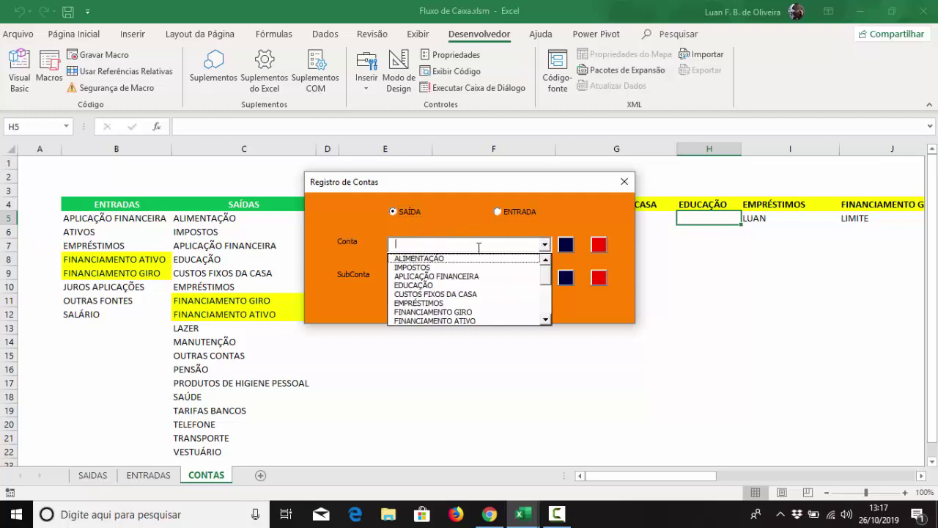
{"action": "left_click", "coordinate": [470, 258]}
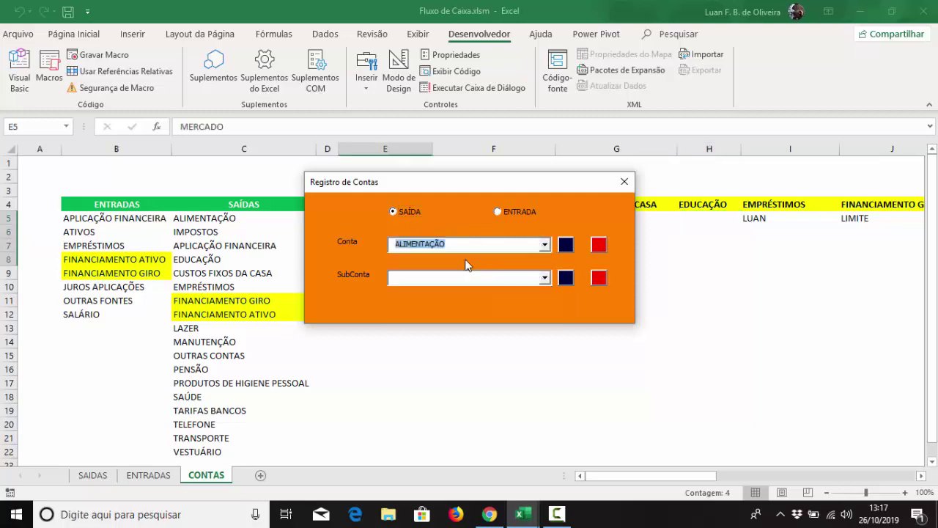
{"action": "left_click", "coordinate": [506, 183]}
{"action": "left_click", "coordinate": [624, 182]}
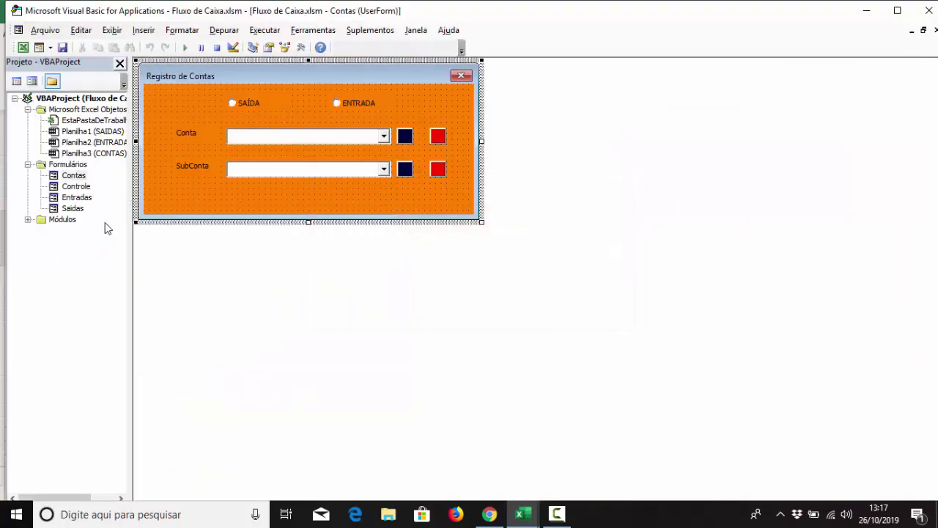
Run the Controle Fluxo de Caixa form and open Registro de Contas via the Conta label
{"action": "double_click", "coordinate": [82, 187]}
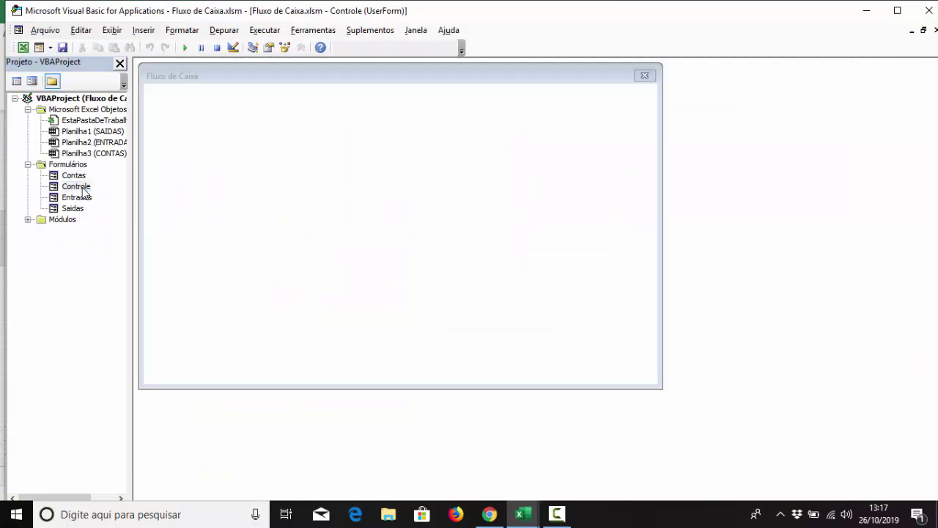
{"action": "left_click", "coordinate": [306, 364]}
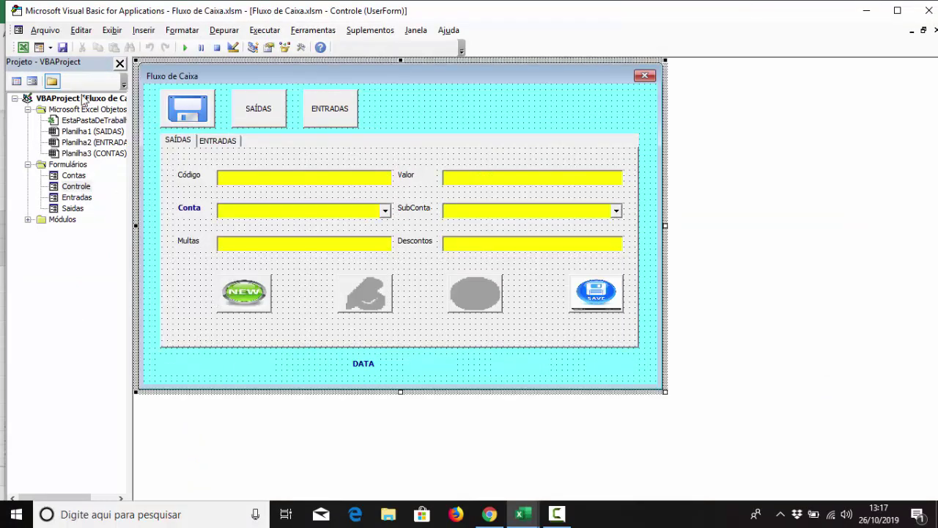
{"action": "left_click", "coordinate": [184, 47]}
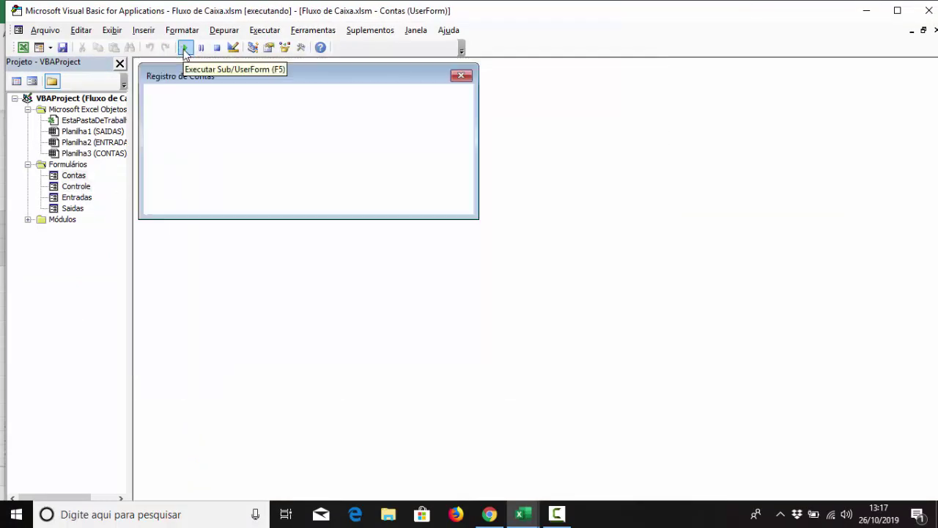
{"action": "left_click", "coordinate": [260, 235]}
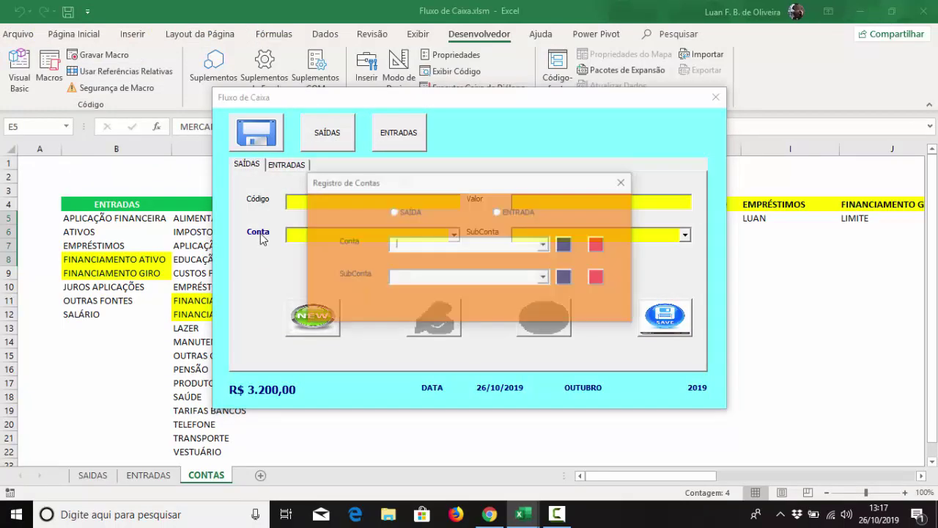
{"action": "left_click_drag", "start_coordinate": [447, 184], "coordinate": [448, 161]}
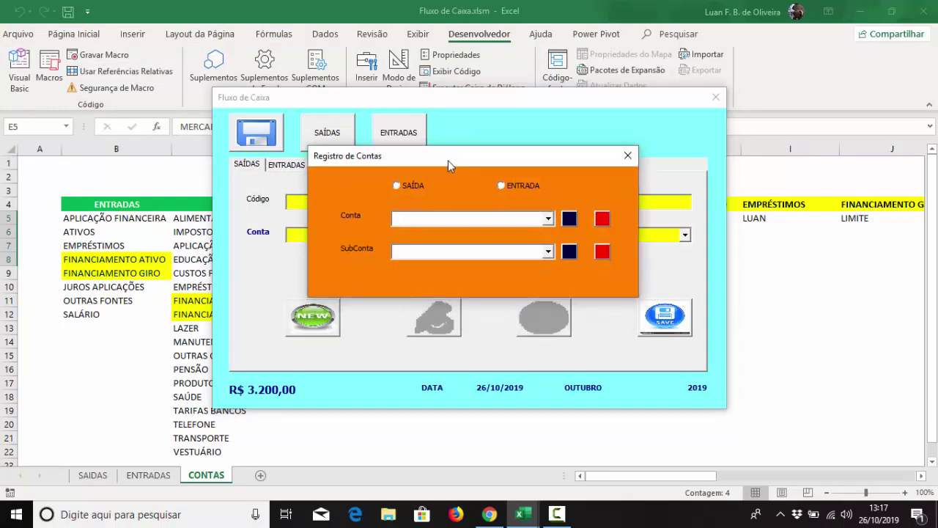